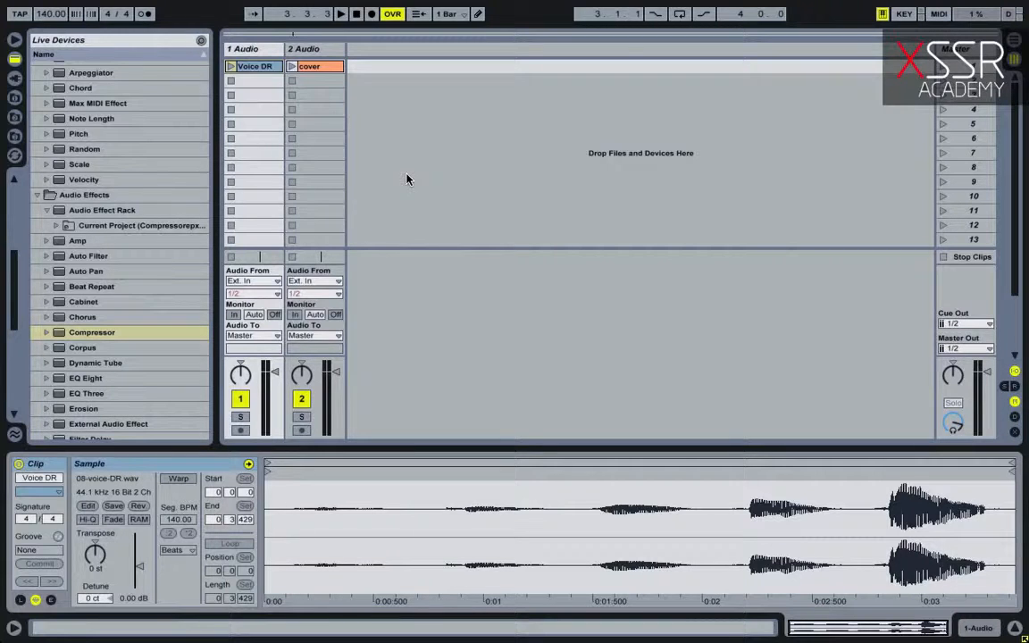
Play the Voice DR and cover clips separately, and turn off warping for the cover clip
{"action": "left_click", "coordinate": [230, 66]}
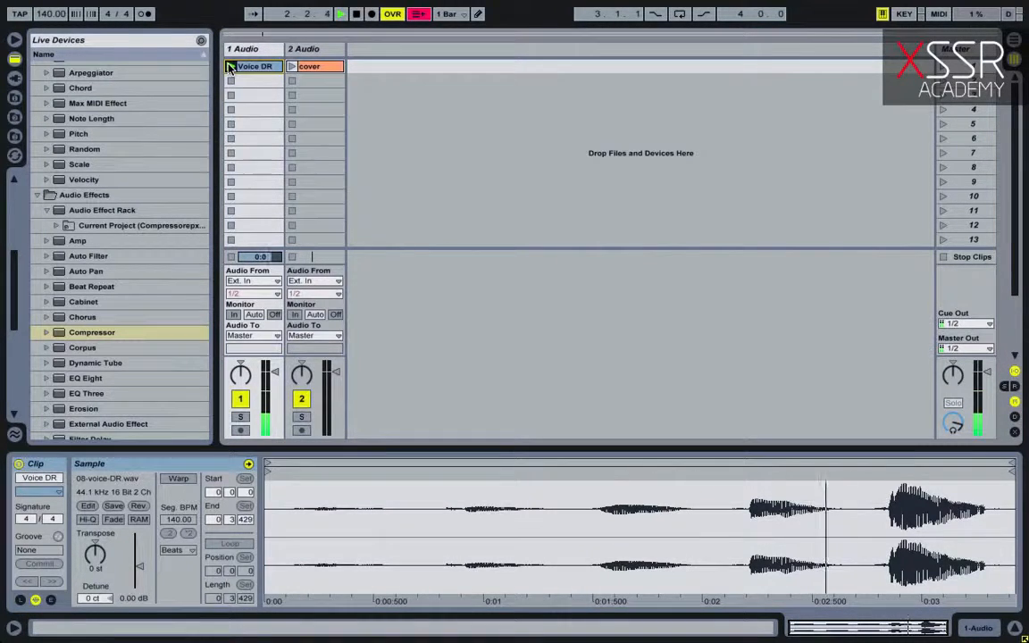
{"action": "key", "text": "space"}
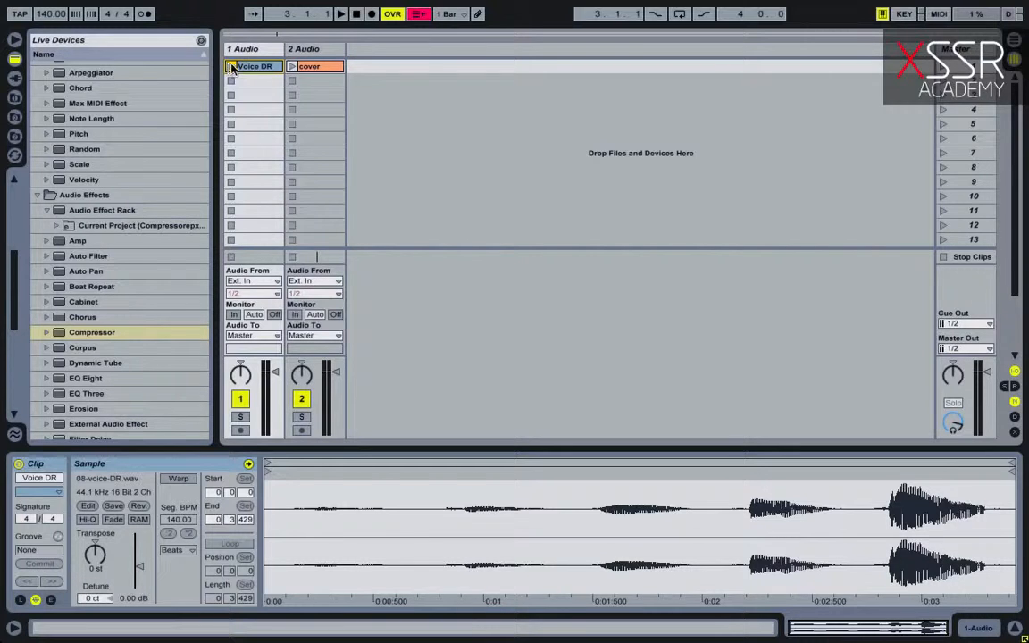
{"action": "left_click", "coordinate": [294, 67]}
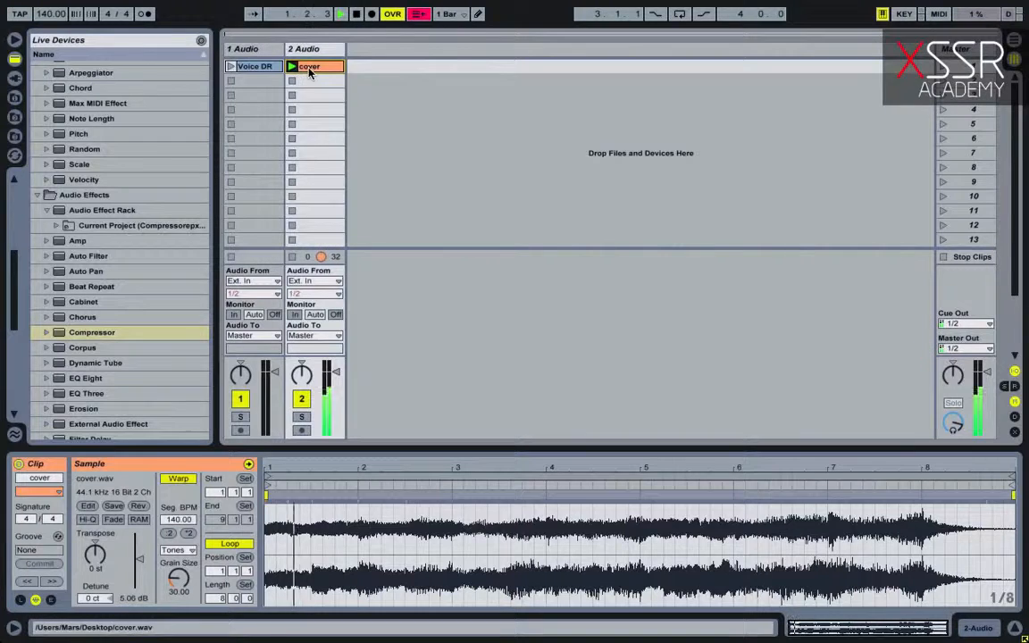
{"action": "left_click", "coordinate": [178, 479]}
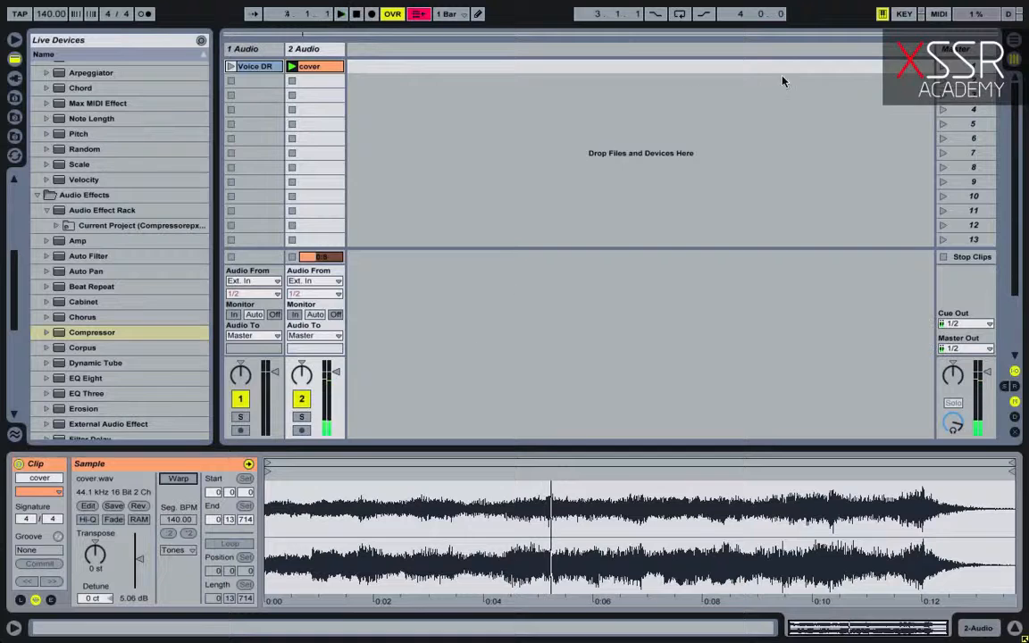
Restart the cover clip, play the Voice DR clip over it to judge the voice level, and stop playback
{"action": "left_click", "coordinate": [942, 69]}
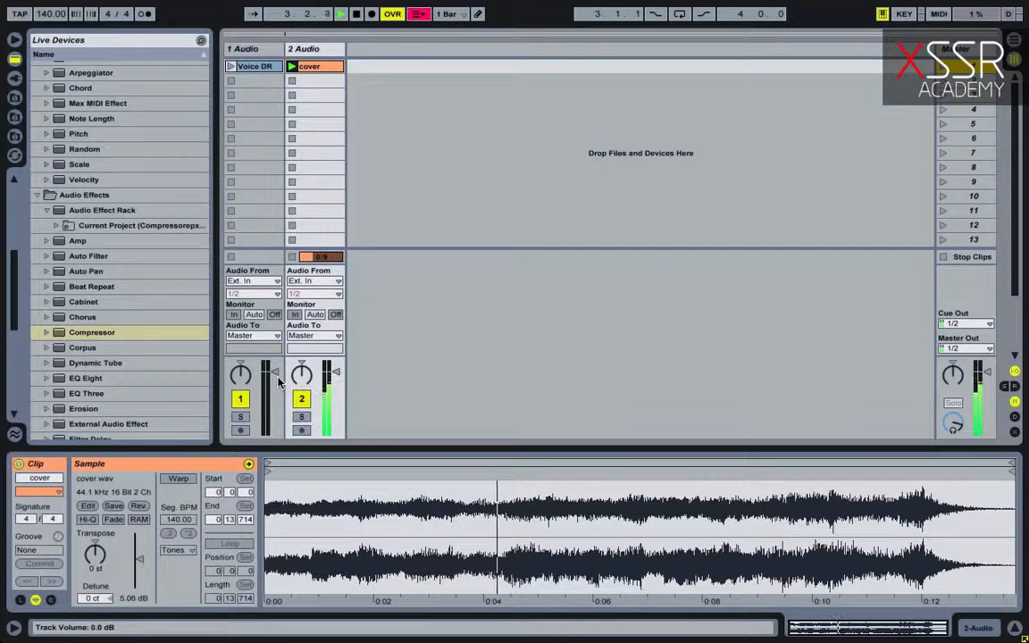
{"action": "left_click", "coordinate": [232, 68]}
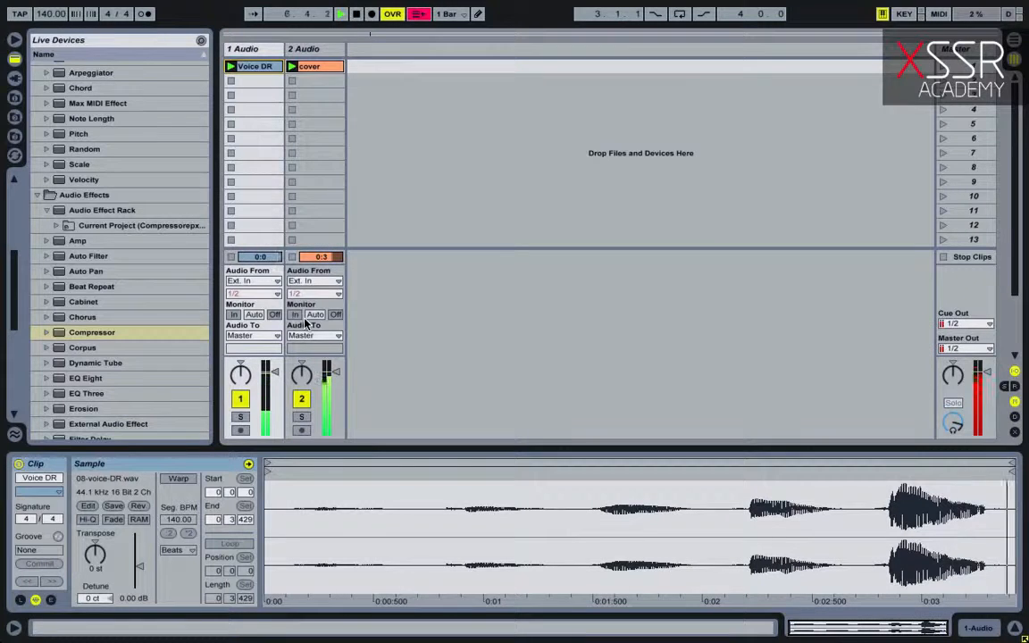
{"action": "key", "text": "space"}
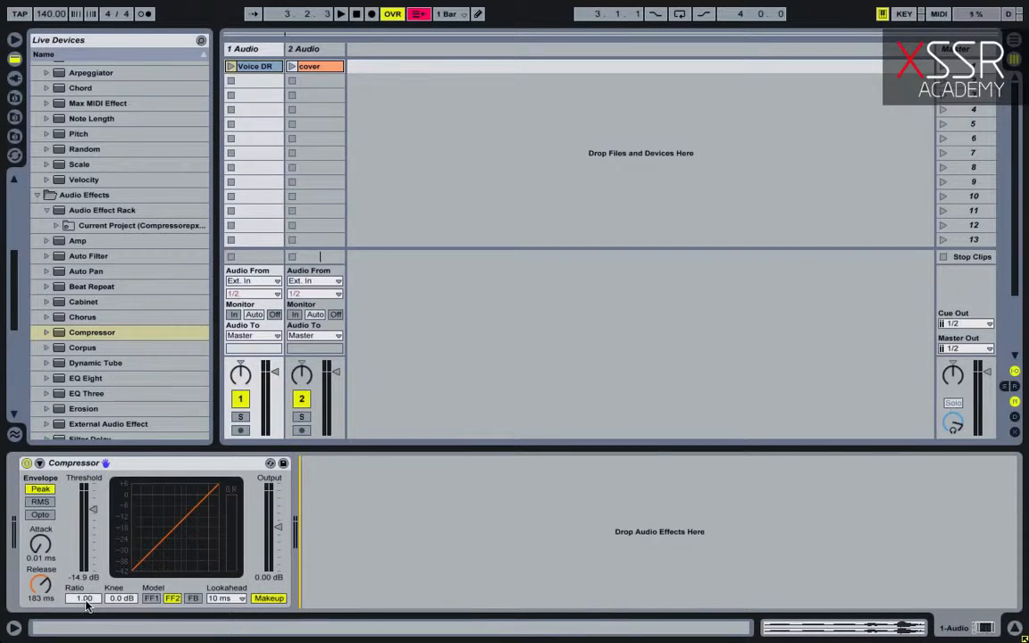
Set the voice track's Compressor to a ratio of 3.88 and a threshold of -30.0 dB while Voice DR plays
{"action": "left_click_drag", "start_coordinate": [87, 605], "coordinate": [145, 498]}
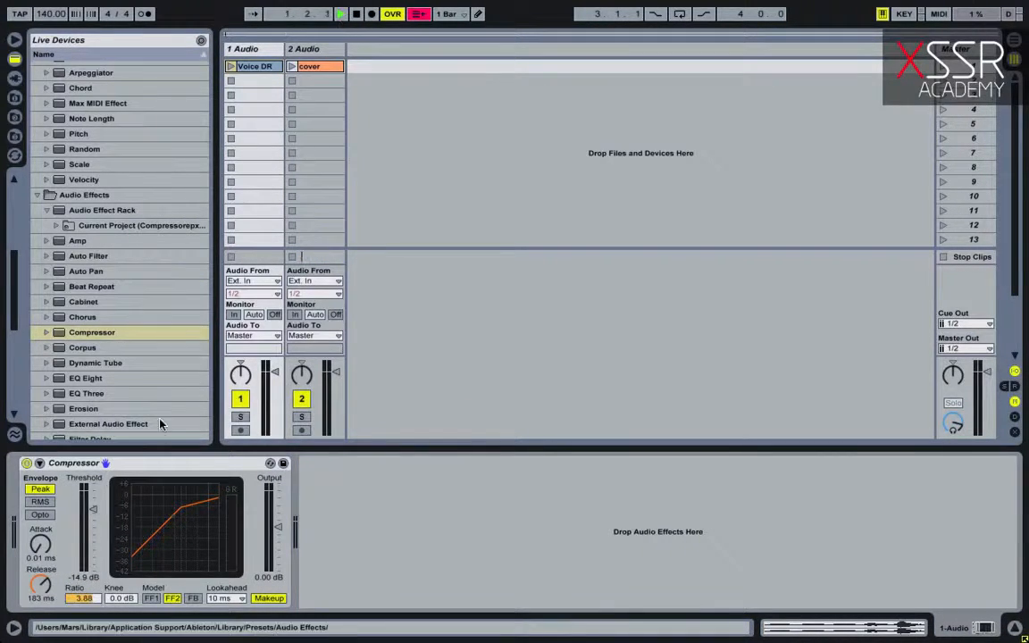
{"action": "left_click", "coordinate": [230, 67]}
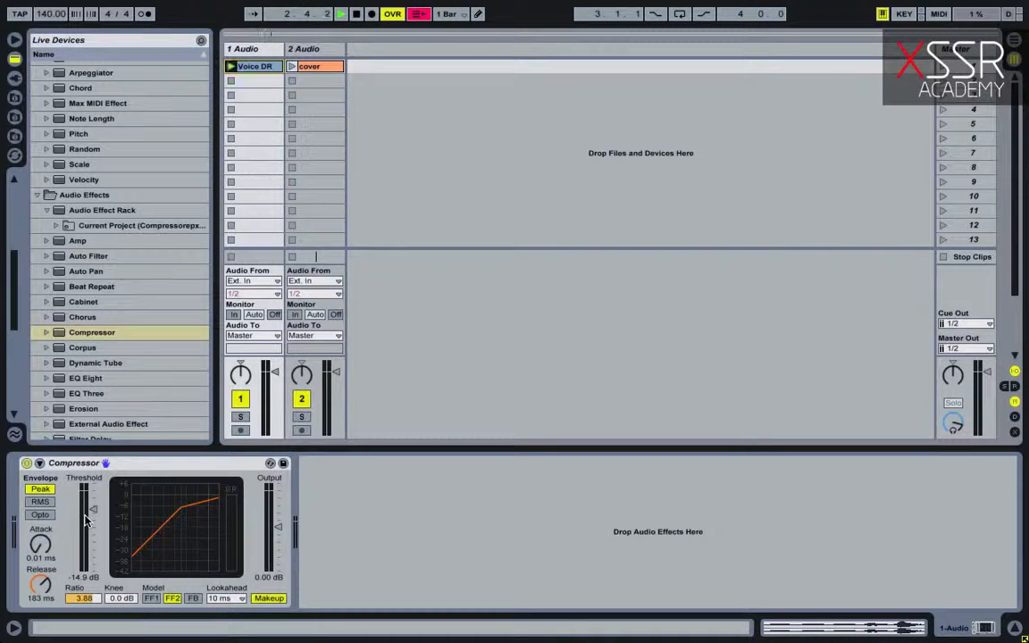
{"action": "mouse_move", "coordinate": [86, 521]}
{"action": "left_mouse_down"}
{"action": "mouse_move", "coordinate": [87, 531]}
{"action": "mouse_move", "coordinate": [93, 521]}
{"action": "left_mouse_up"}
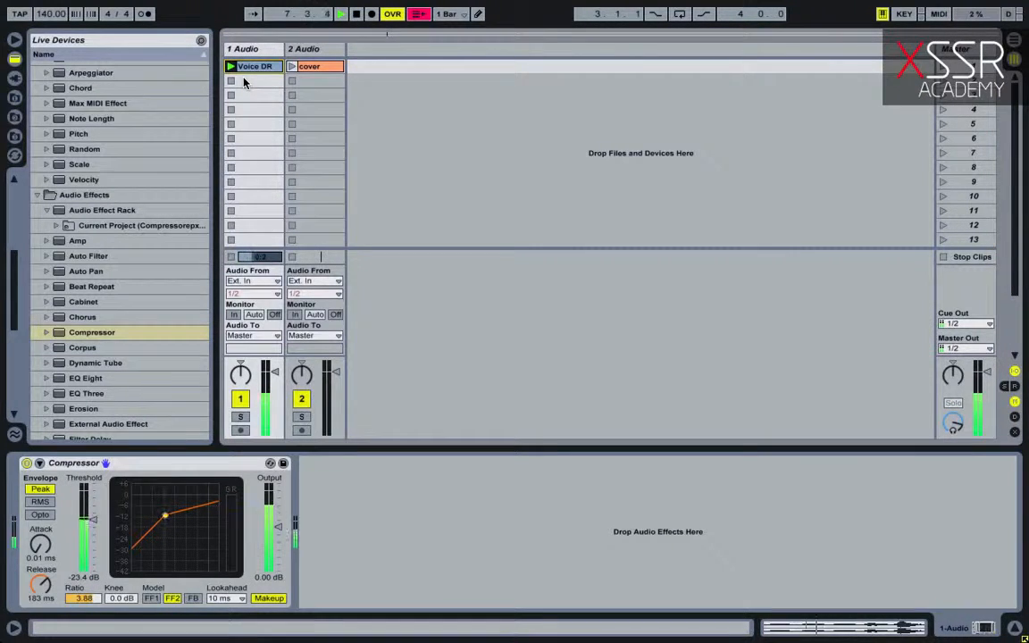
{"action": "left_click_drag", "start_coordinate": [93, 519], "coordinate": [91, 530]}
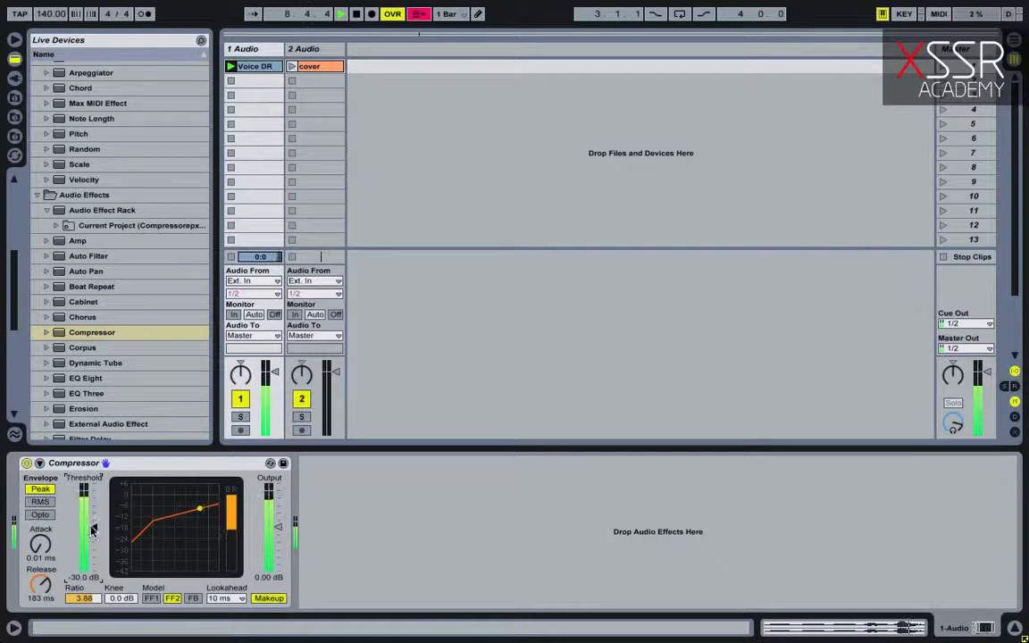
{"action": "key", "text": "space"}
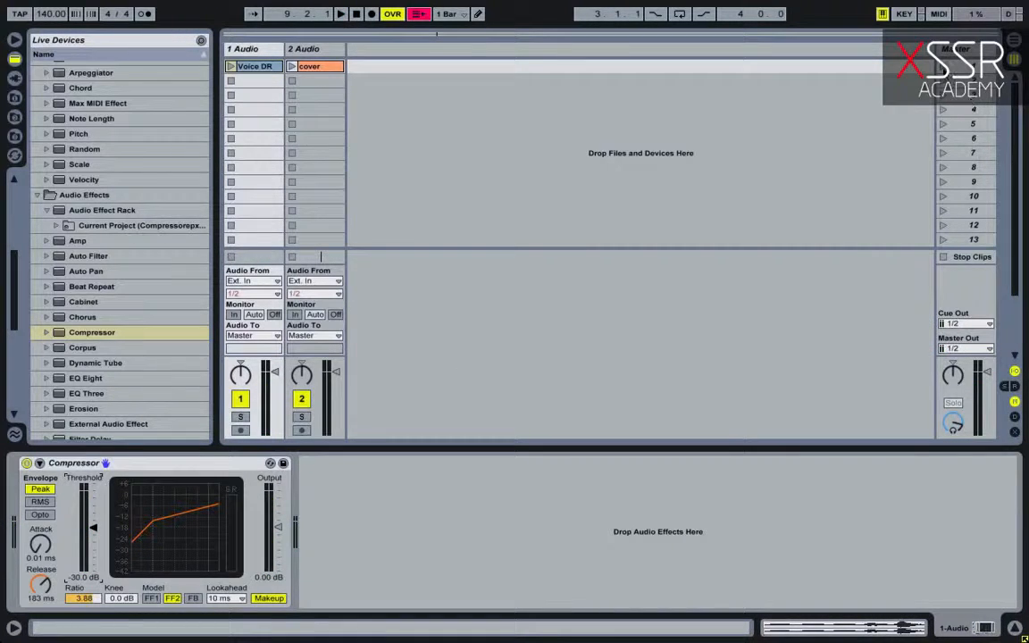
Play Voice DR over the cover clip with the Compressor on, bypass it to compare the sound, and stop playback
{"action": "key", "text": "space"}
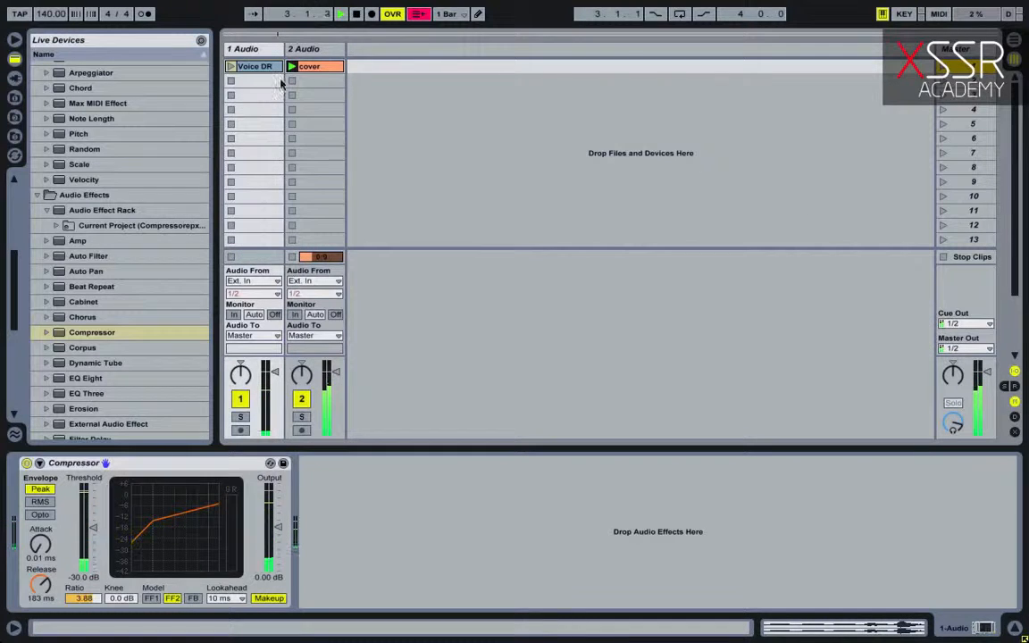
{"action": "left_click", "coordinate": [231, 67]}
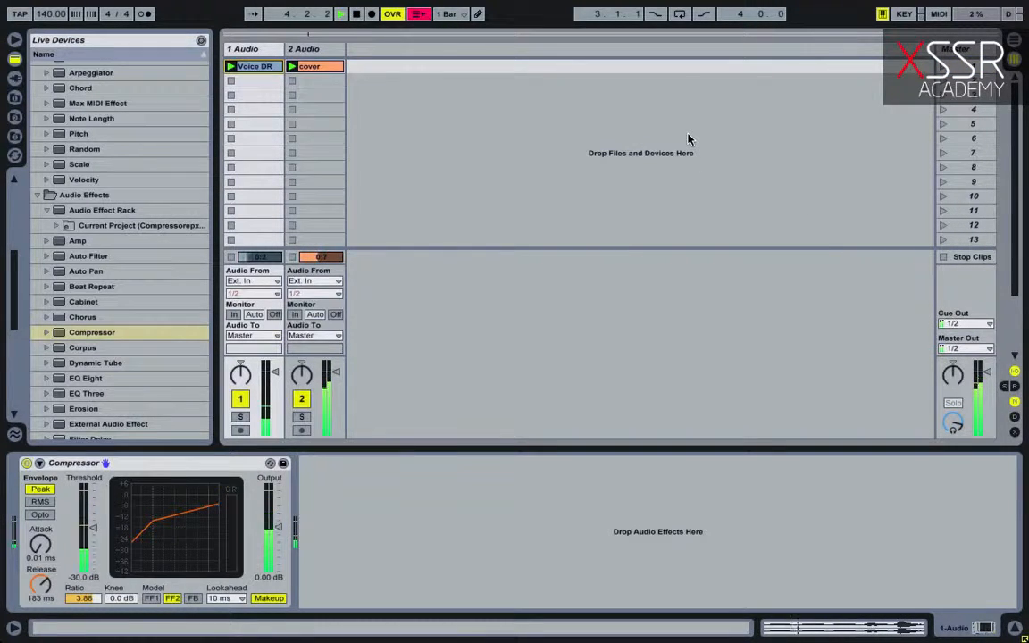
{"action": "left_click", "coordinate": [268, 50]}
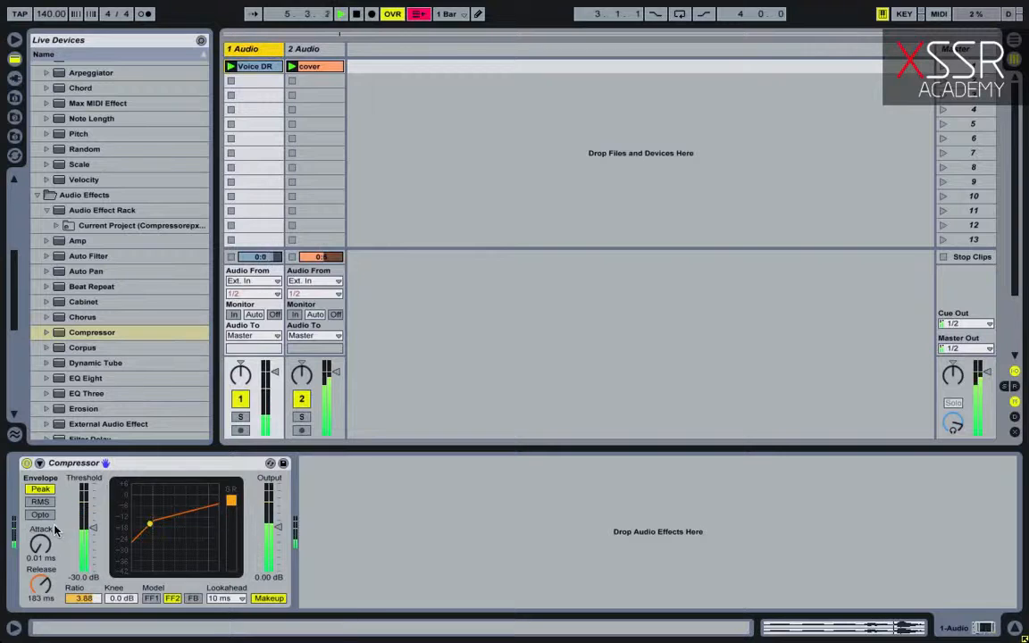
{"action": "left_click", "coordinate": [26, 464]}
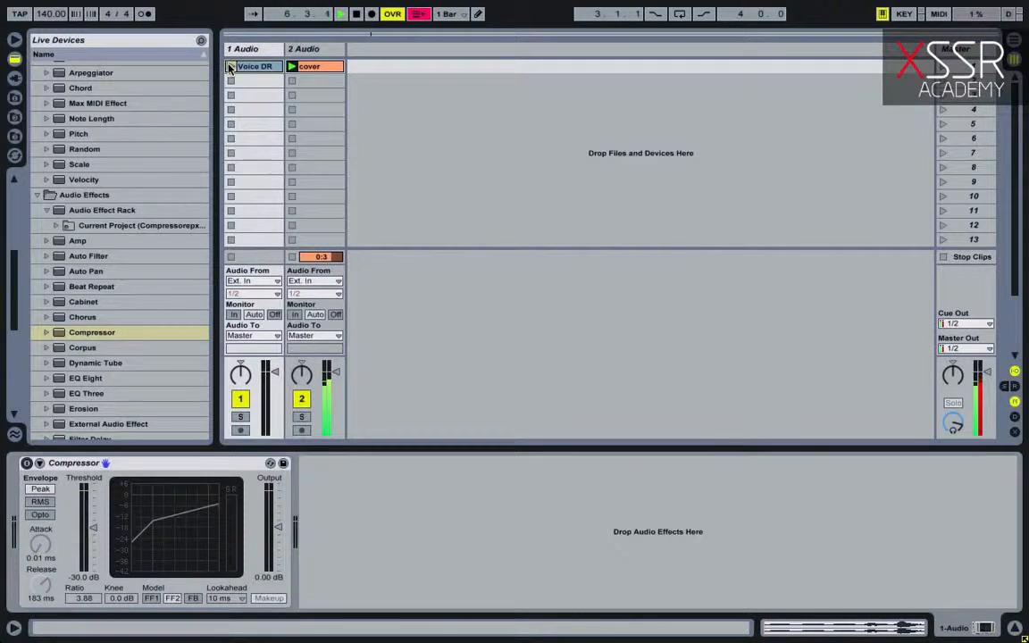
{"action": "left_click", "coordinate": [230, 67]}
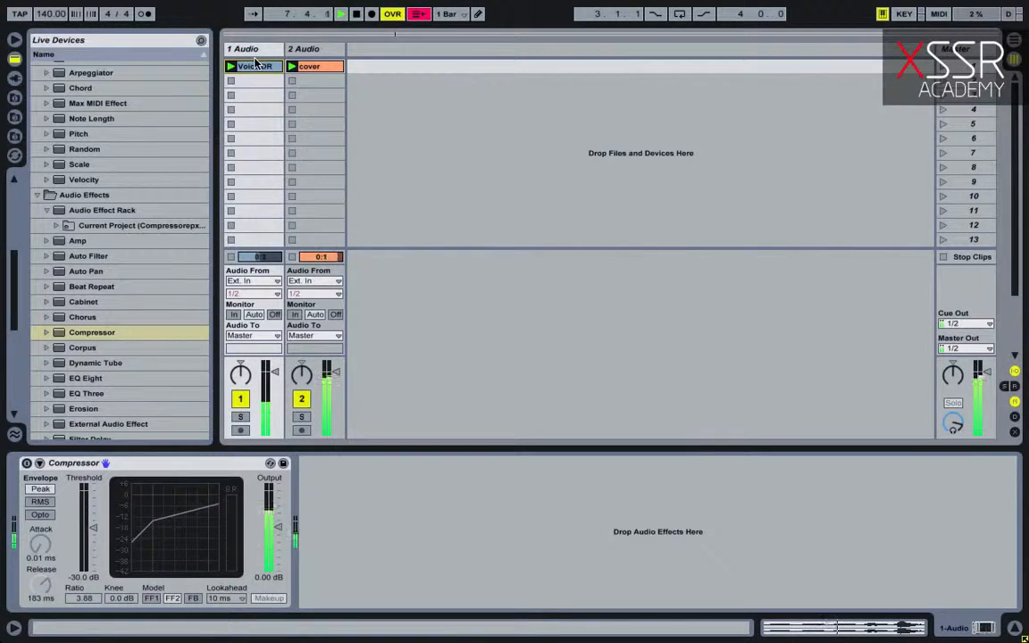
{"action": "key", "text": "space"}
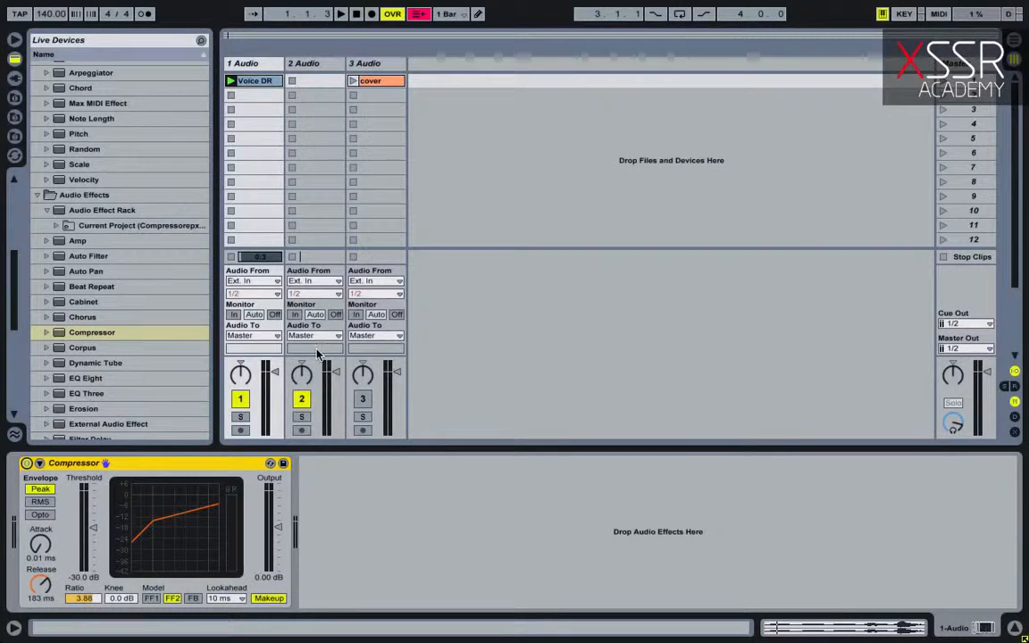
Set the empty 2 Audio track's input to Resampling, arm it, and record the compressed Voice DR into its first slot
{"action": "left_click", "coordinate": [314, 281]}
{"action": "left_click", "coordinate": [335, 316]}
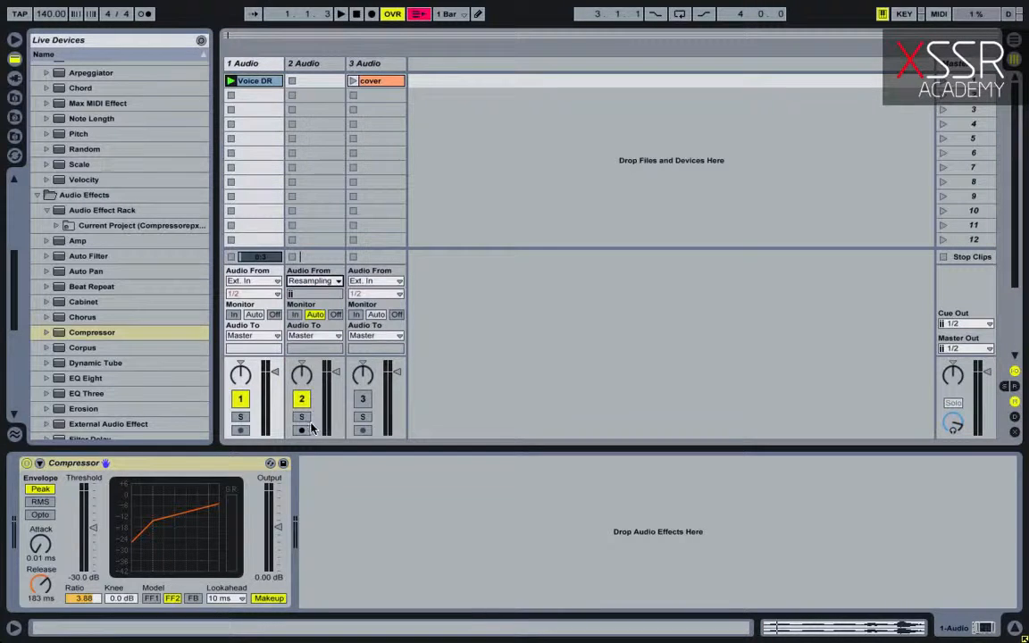
{"action": "left_click", "coordinate": [303, 429]}
{"action": "left_click", "coordinate": [293, 82]}
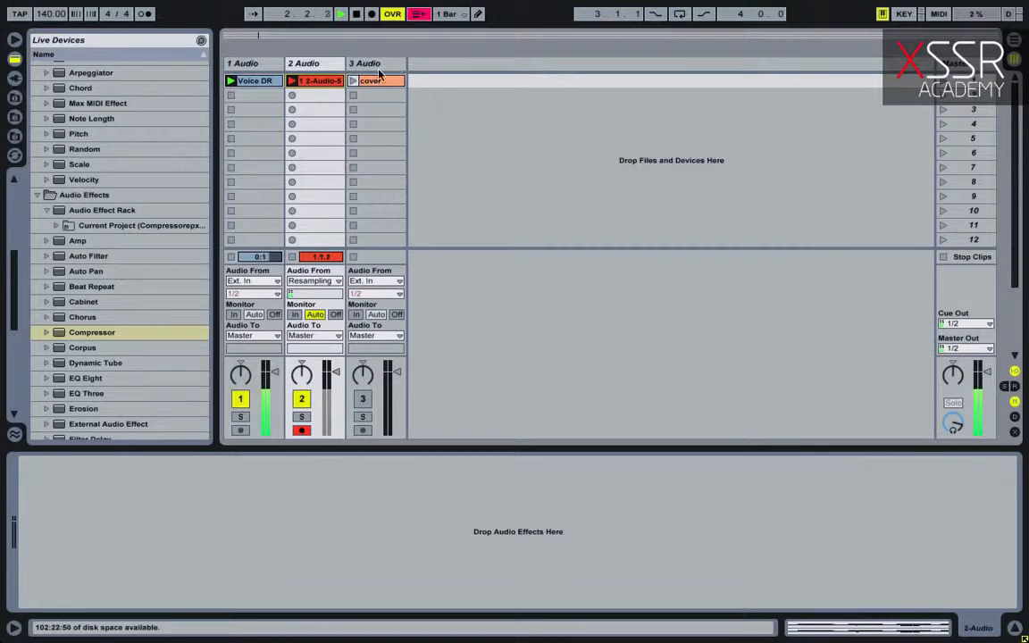
{"action": "key", "text": "space"}
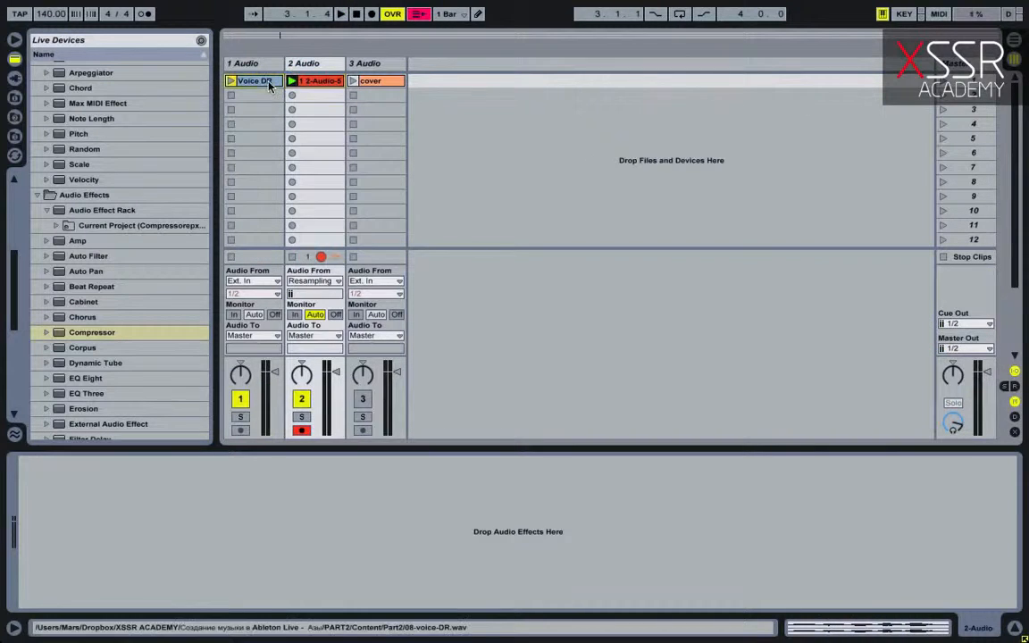
Place the Voice DR clip and its resampled recording at the start of their Arrangement tracks to compare the two waveforms
{"action": "double_click", "coordinate": [273, 82]}
{"action": "left_click", "coordinate": [332, 81]}
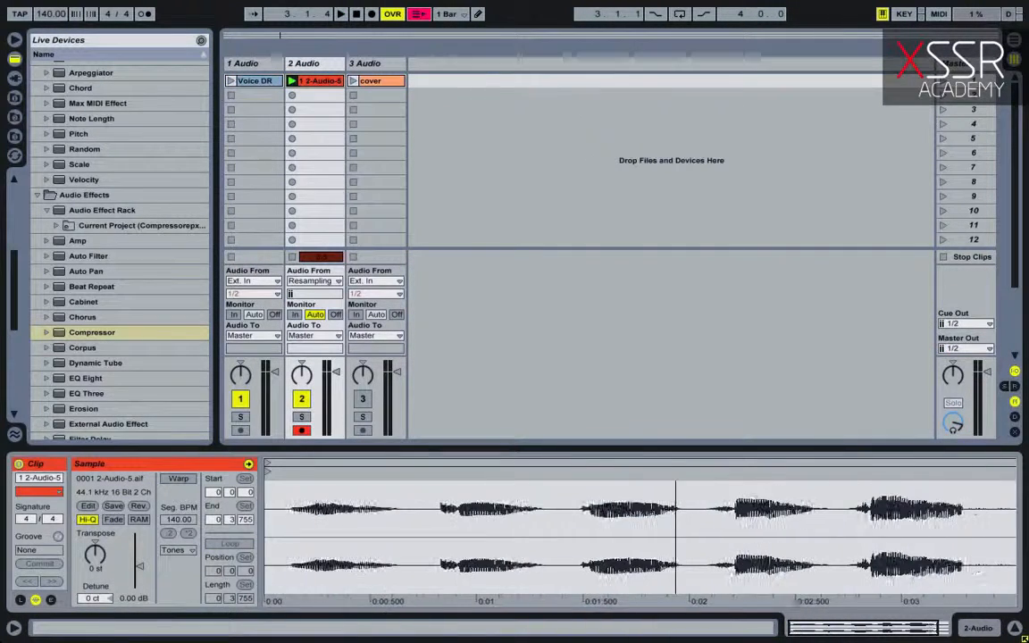
{"action": "left_click", "coordinate": [254, 80]}
{"action": "key", "text": "Tab"}
{"action": "key", "text": "Tab"}
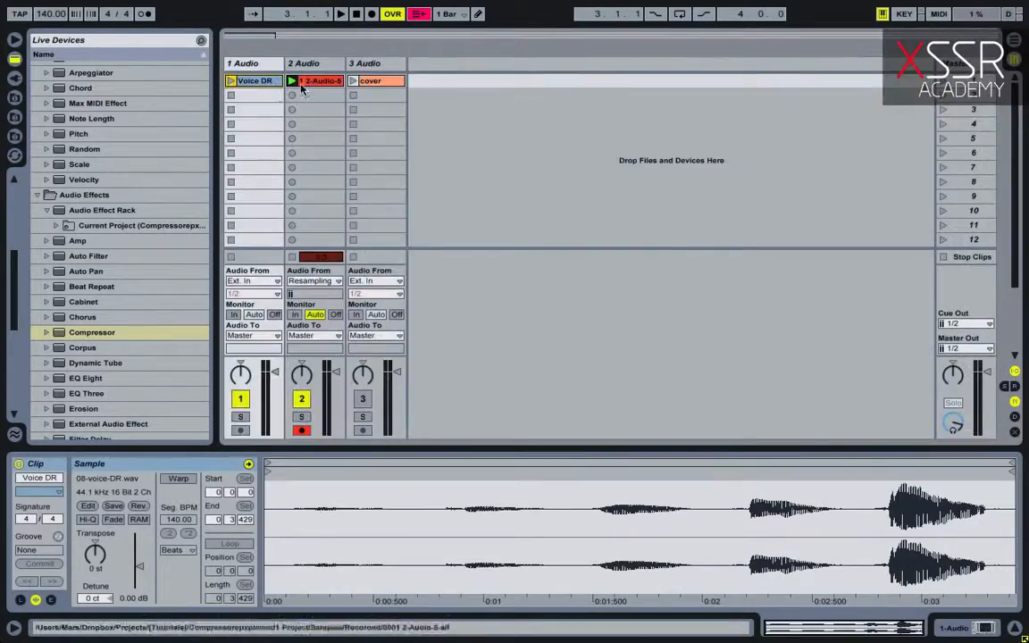
{"action": "key", "text": "Tab"}
{"action": "key", "text": "z"}
{"action": "left_click_drag", "start_coordinate": [250, 38], "coordinate": [225, 42]}
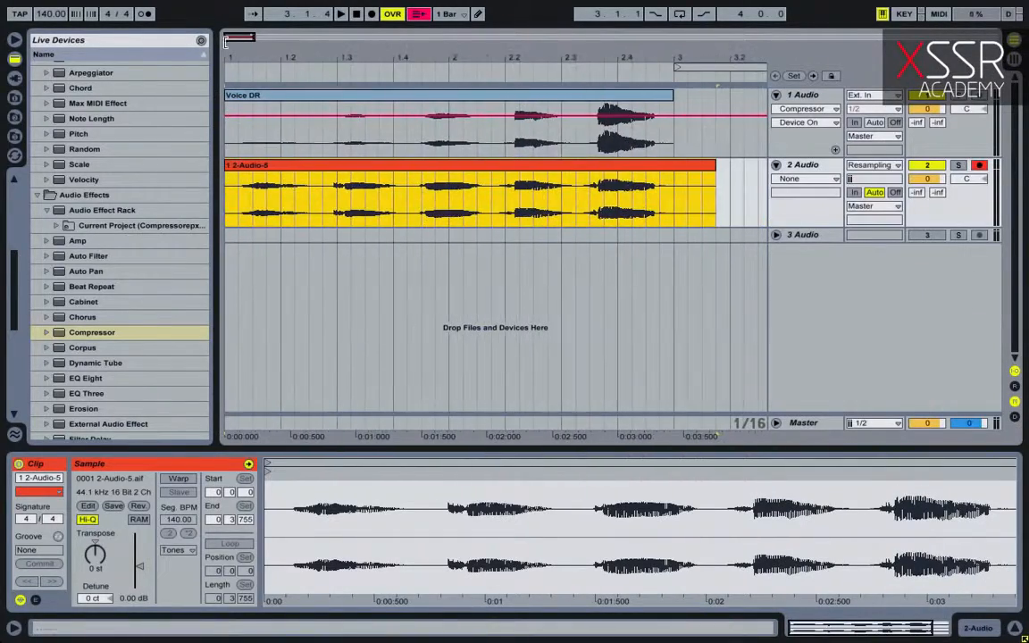
{"action": "left_click_drag", "start_coordinate": [795, 228], "coordinate": [795, 337]}
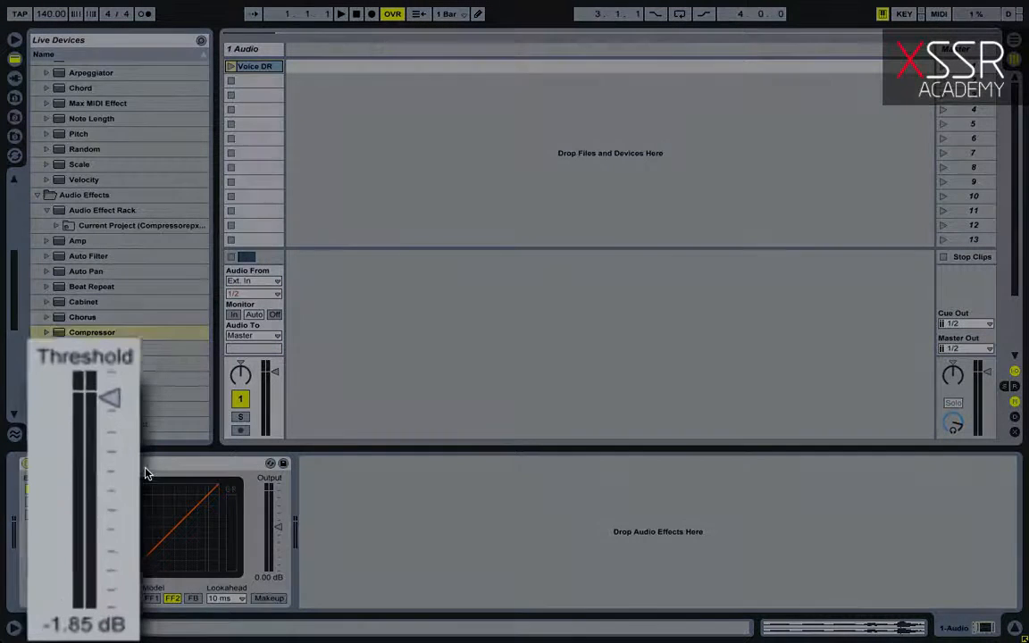
Set the Compressor's ratio to 1.00, attack to 0.01 ms, release to 20.0 ms and threshold to -7.00 dB
{"action": "left_click_drag", "start_coordinate": [110, 375], "coordinate": [110, 371]}
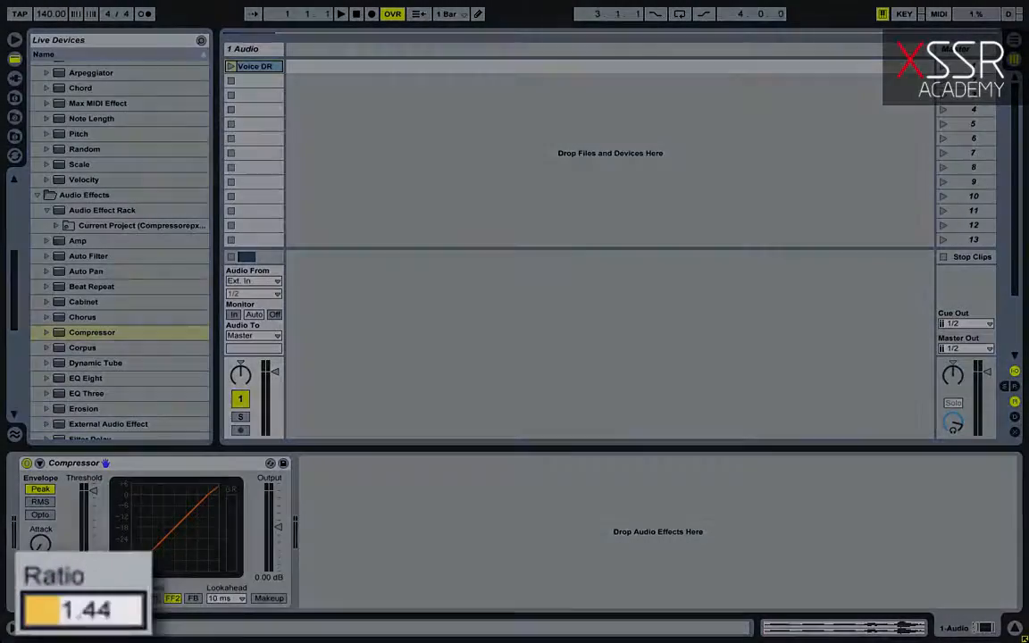
{"action": "left_click_drag", "start_coordinate": [83, 600], "coordinate": [83, 577]}
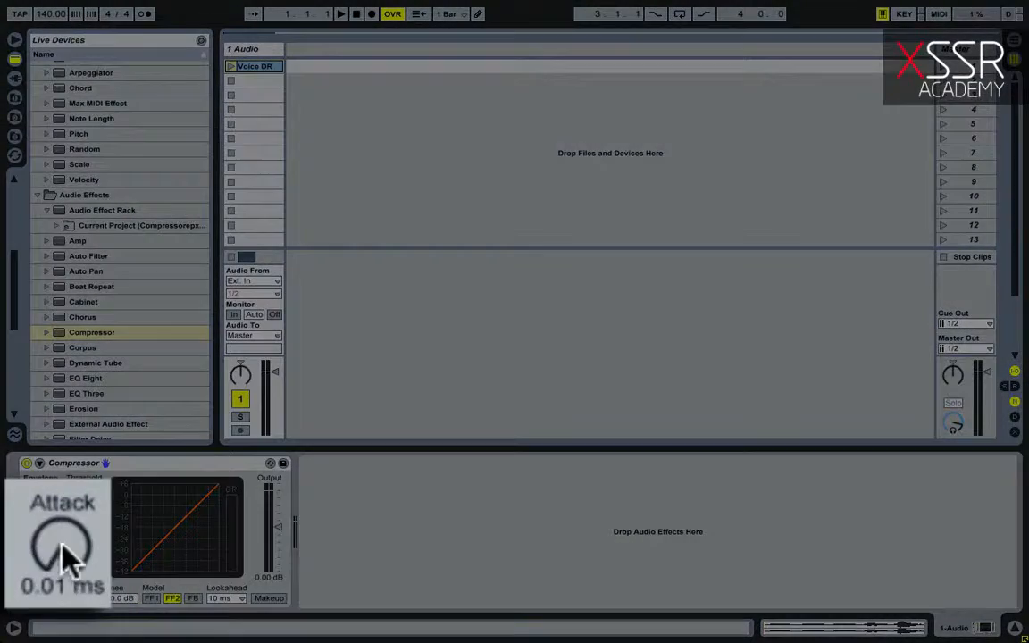
{"action": "mouse_move", "coordinate": [39, 544]}
{"action": "left_mouse_down"}
{"action": "mouse_move", "coordinate": [39, 512]}
{"action": "mouse_move", "coordinate": [39, 546]}
{"action": "left_mouse_up"}
{"action": "mouse_move", "coordinate": [41, 589]}
{"action": "left_mouse_down"}
{"action": "mouse_move", "coordinate": [41, 557]}
{"action": "mouse_move", "coordinate": [45, 590]}
{"action": "left_mouse_up"}
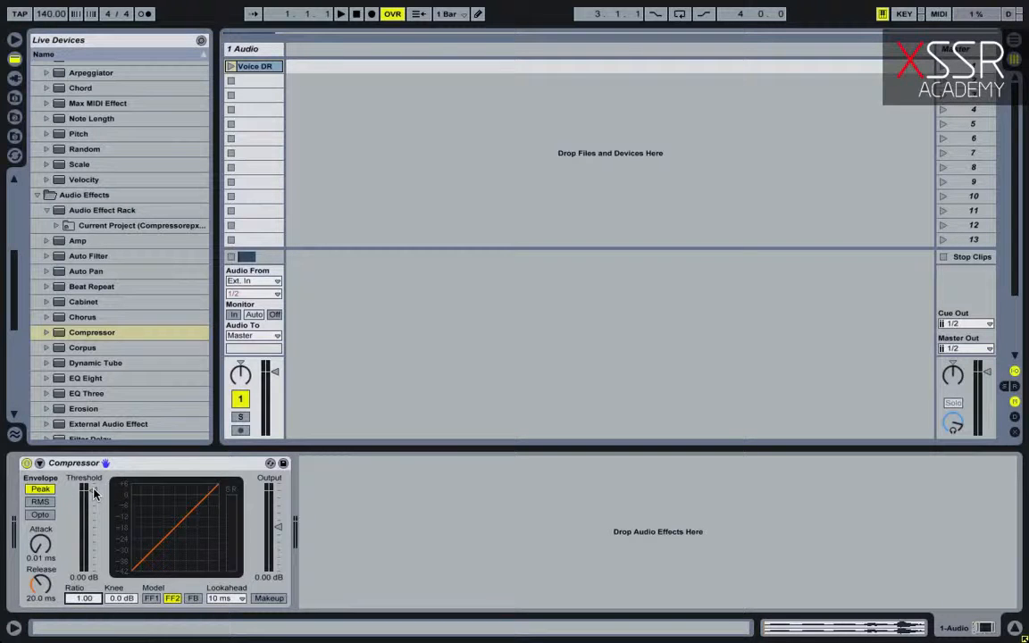
{"action": "type", "text": "-7.00"}
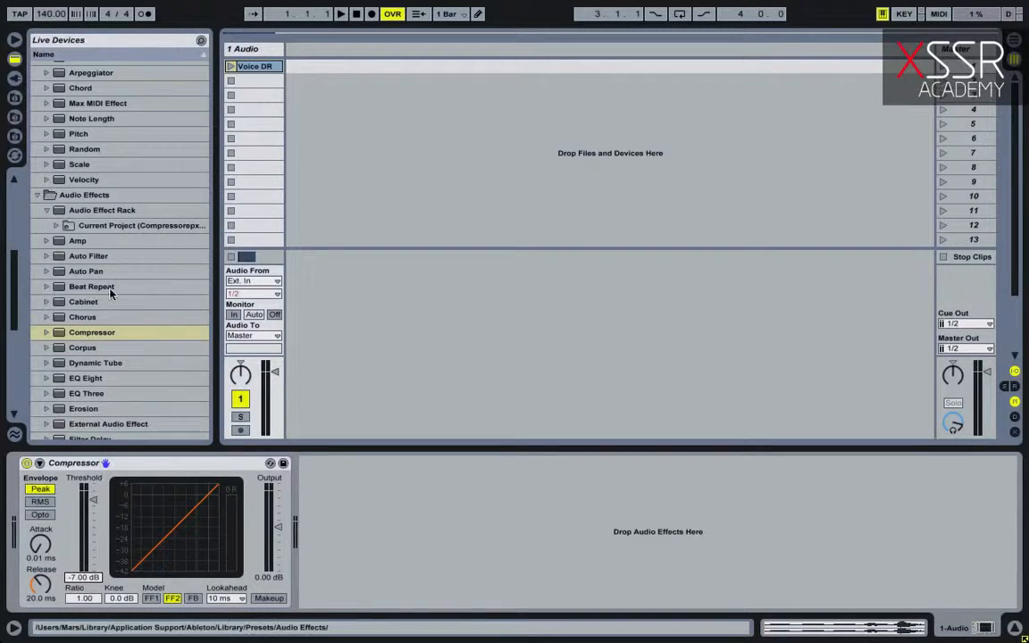
Open the Voice DR clip's waveform in an enlarged clip view and examine the levels of its peaks
{"action": "double_click", "coordinate": [264, 69]}
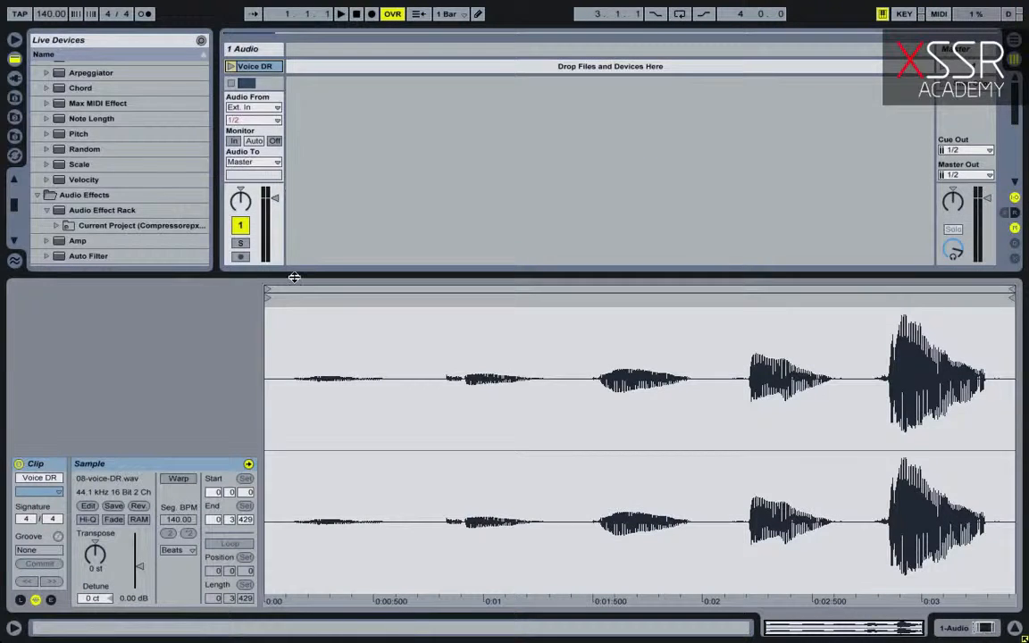
{"action": "left_click_drag", "start_coordinate": [294, 277], "coordinate": [280, 133]}
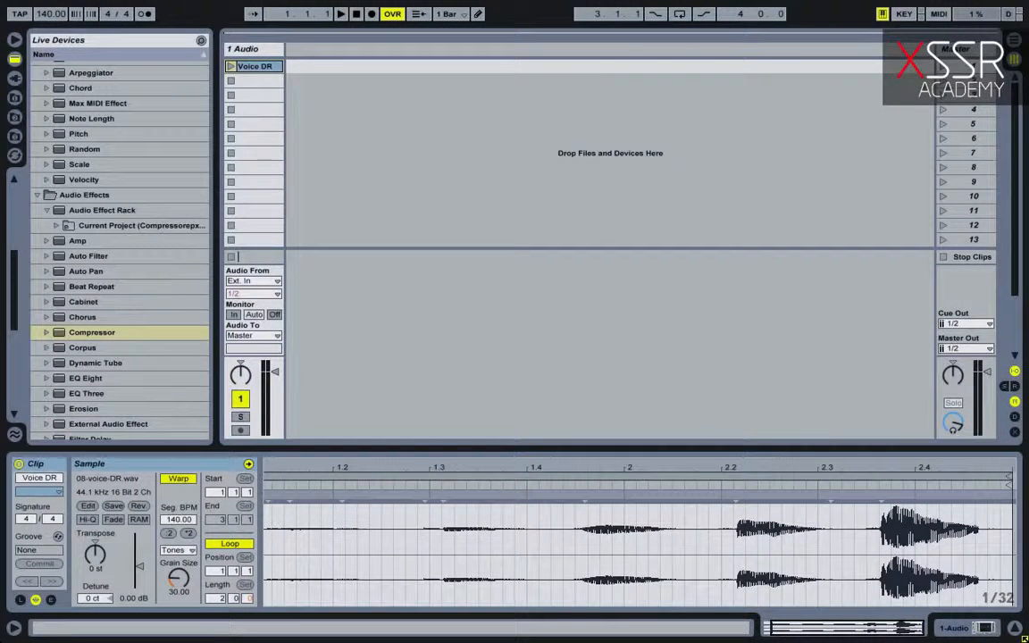
Insert a second audio track beside 1 Audio and set its input to Resampling, playing Voice DR
{"action": "right_click", "coordinate": [316, 47]}
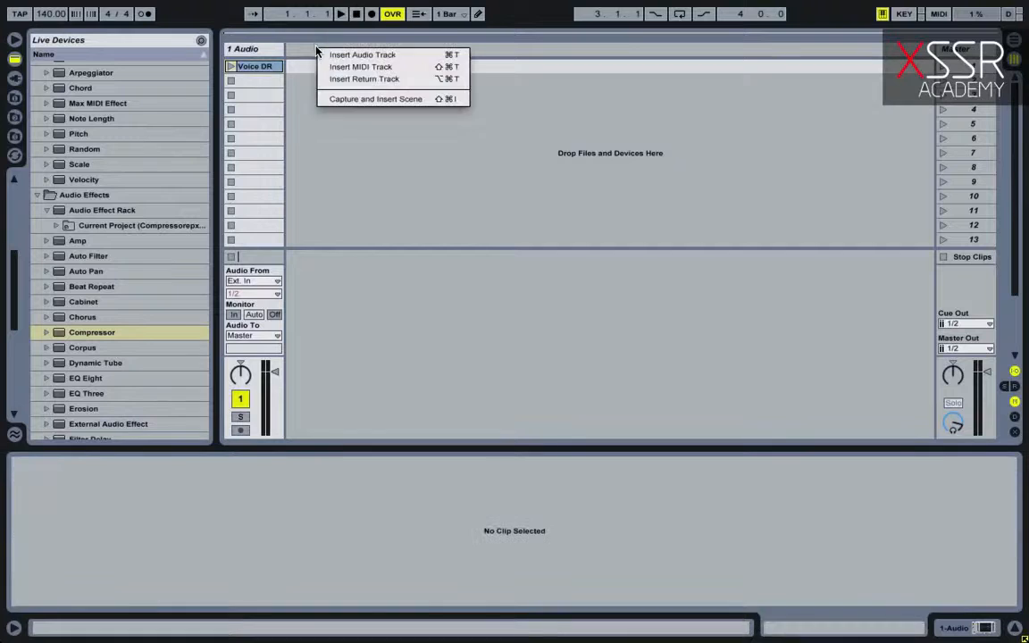
{"action": "left_click", "coordinate": [337, 51]}
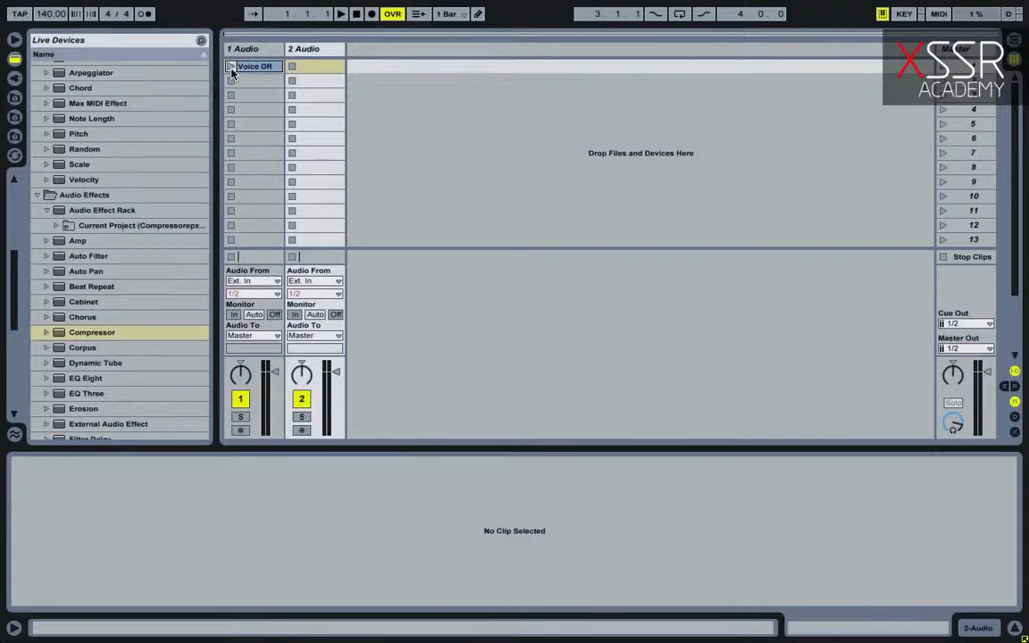
{"action": "left_click", "coordinate": [231, 67]}
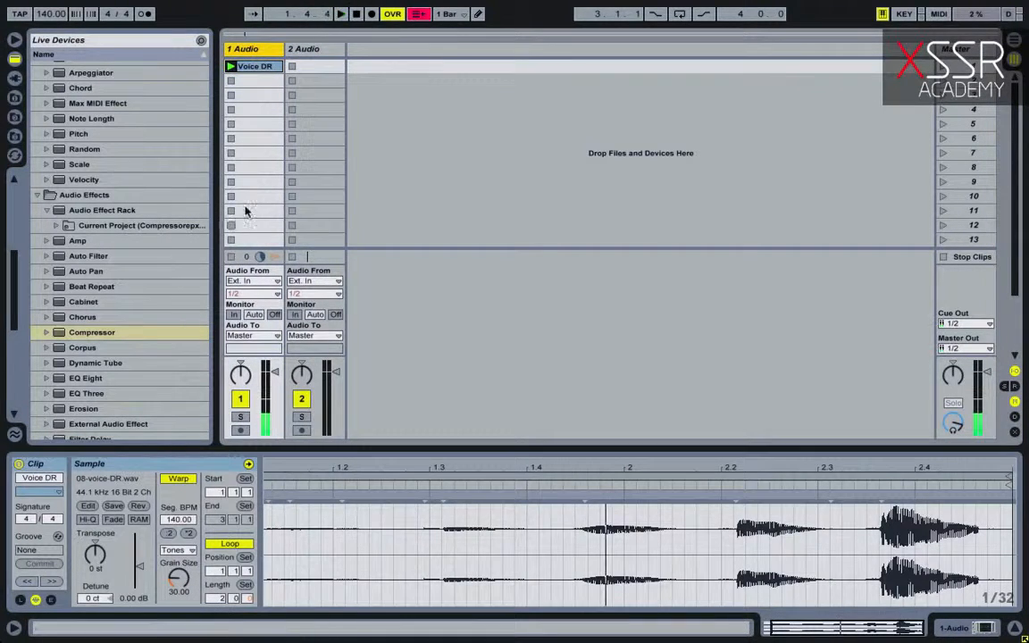
{"action": "left_click", "coordinate": [315, 281]}
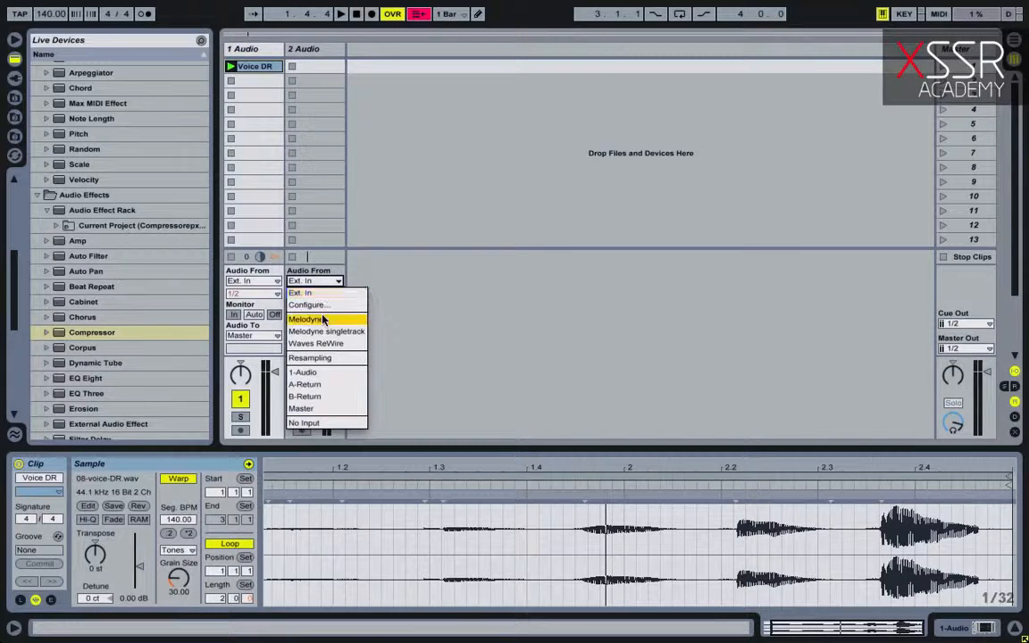
{"action": "left_click", "coordinate": [321, 314]}
Arm 2 Audio and record Voice DR into its first slot with the Compressor at ratio 1.00 and threshold -14.0 dB
{"action": "double_click", "coordinate": [142, 336]}
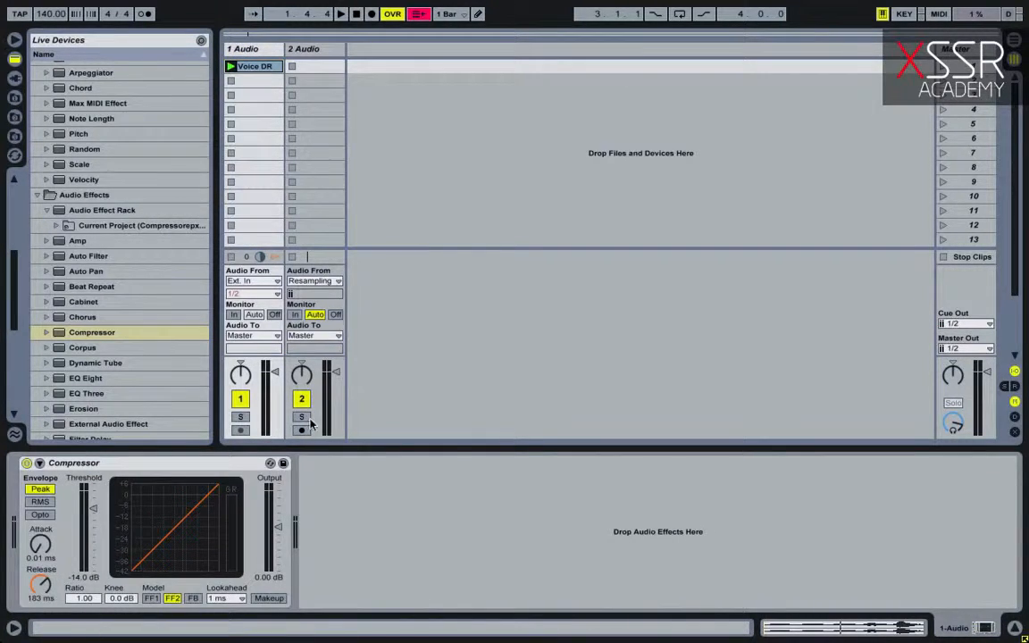
{"action": "left_click", "coordinate": [301, 430]}
{"action": "left_click", "coordinate": [301, 67]}
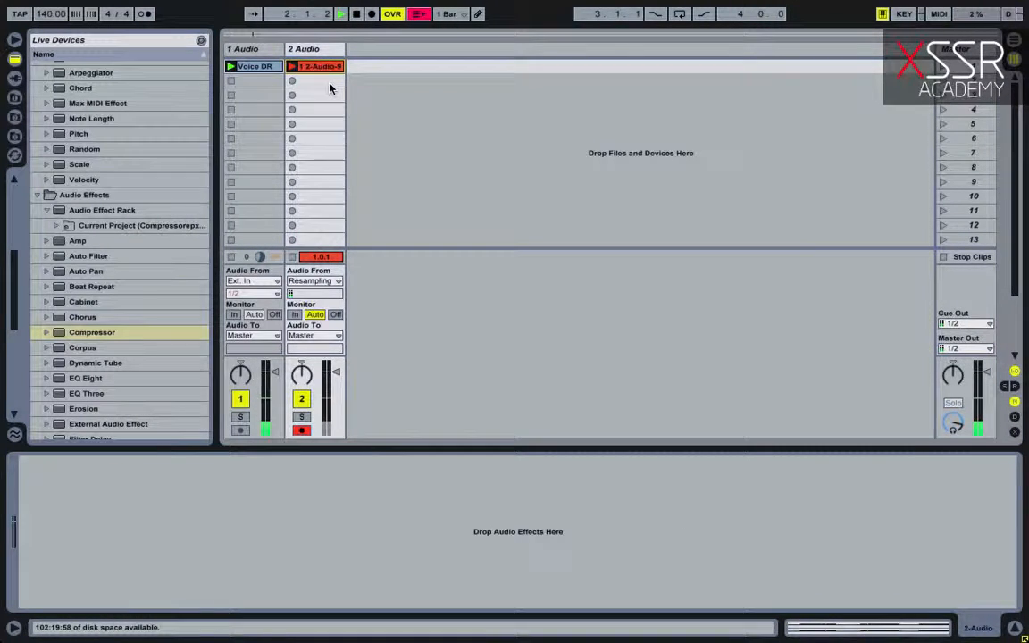
{"action": "key", "text": "space"}
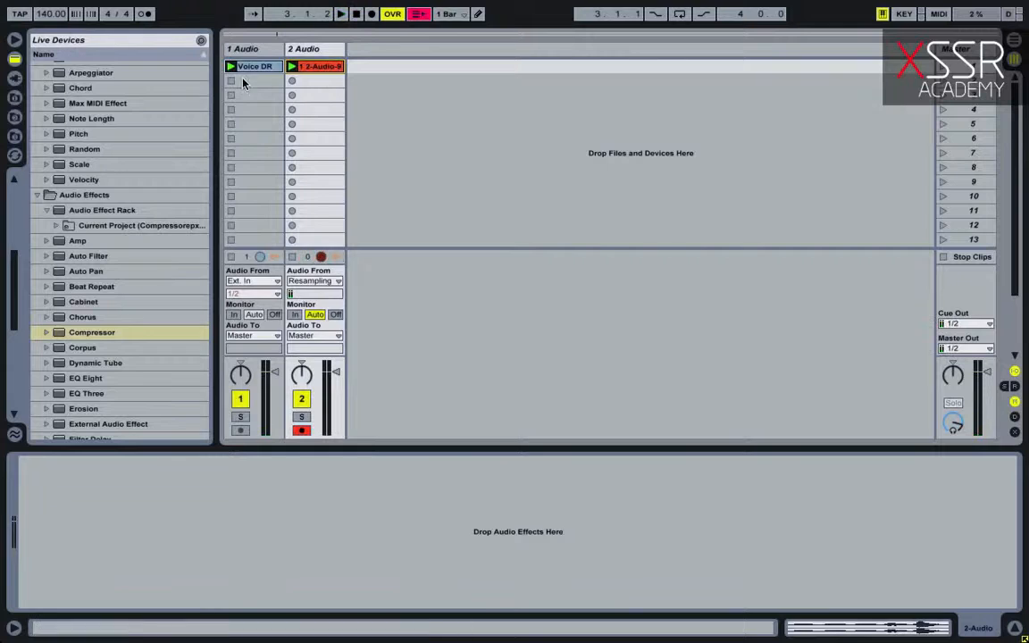
Set the Compressor's ratio on 1 Audio to 2.00 and record Voice DR into 2 Audio's second slot
{"action": "left_click", "coordinate": [243, 49]}
{"action": "left_click", "coordinate": [87, 601]}
{"action": "left_click", "coordinate": [292, 81]}
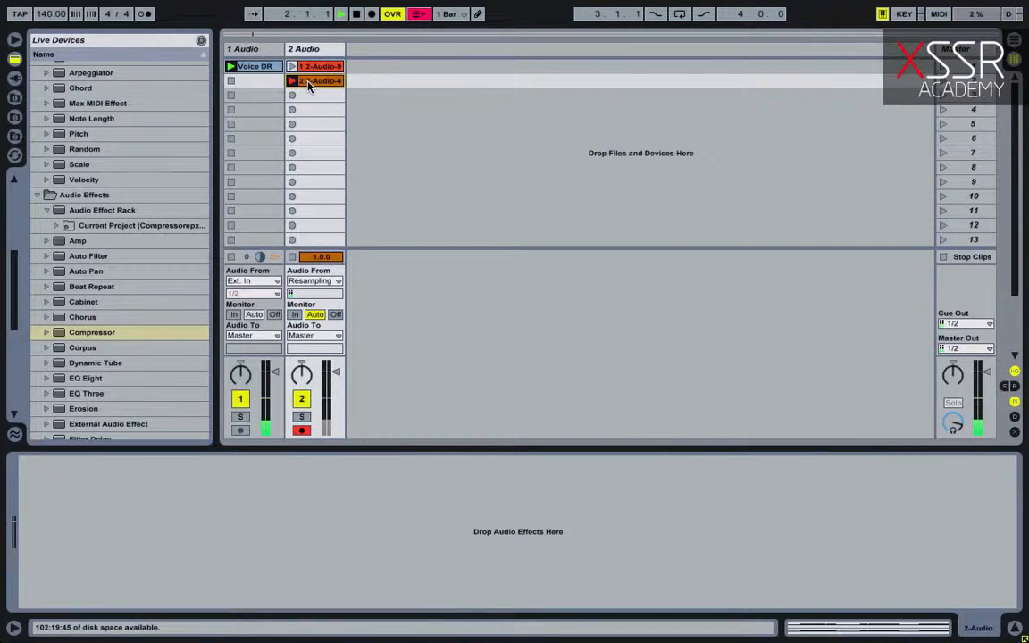
Record Voice DR into 2 Audio's third slot, set the Compressor's ratio to 10.0, and record into the fourth slot
{"action": "left_click", "coordinate": [274, 62]}
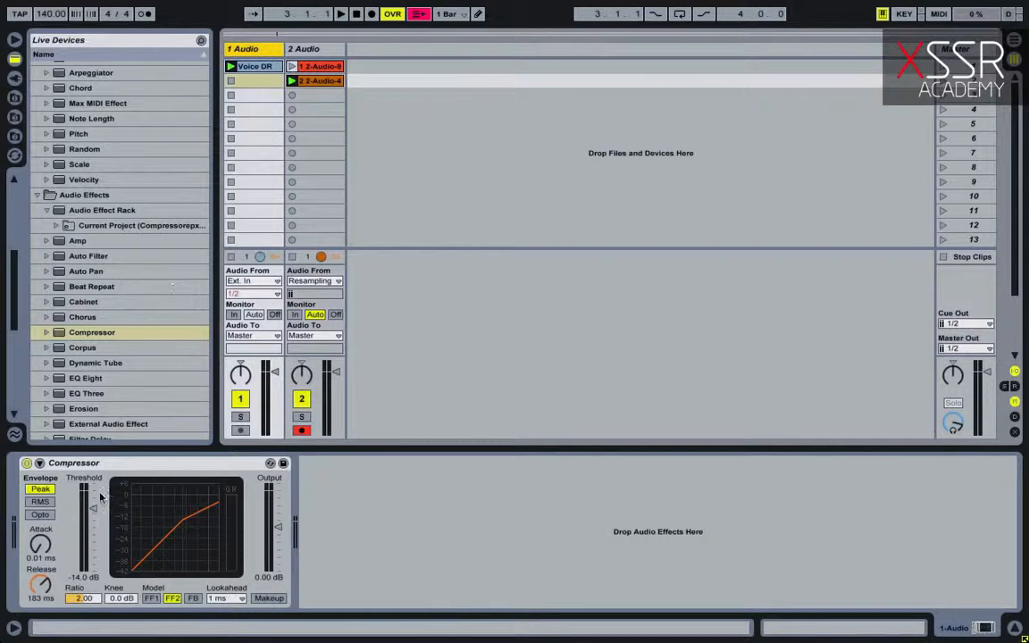
{"action": "left_click", "coordinate": [292, 96]}
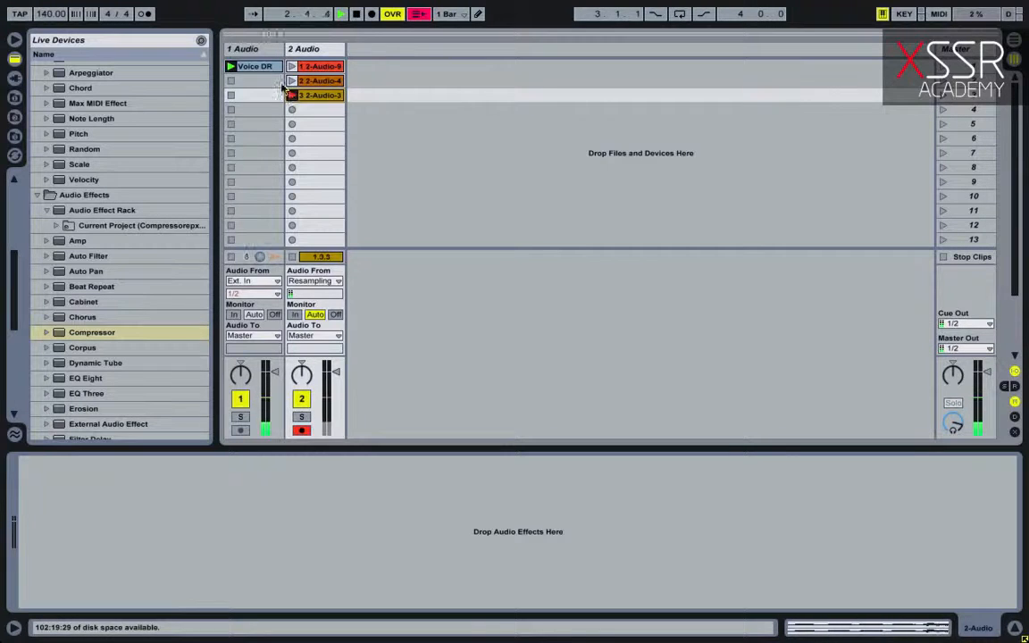
{"action": "left_click", "coordinate": [264, 49]}
{"action": "left_click", "coordinate": [80, 599]}
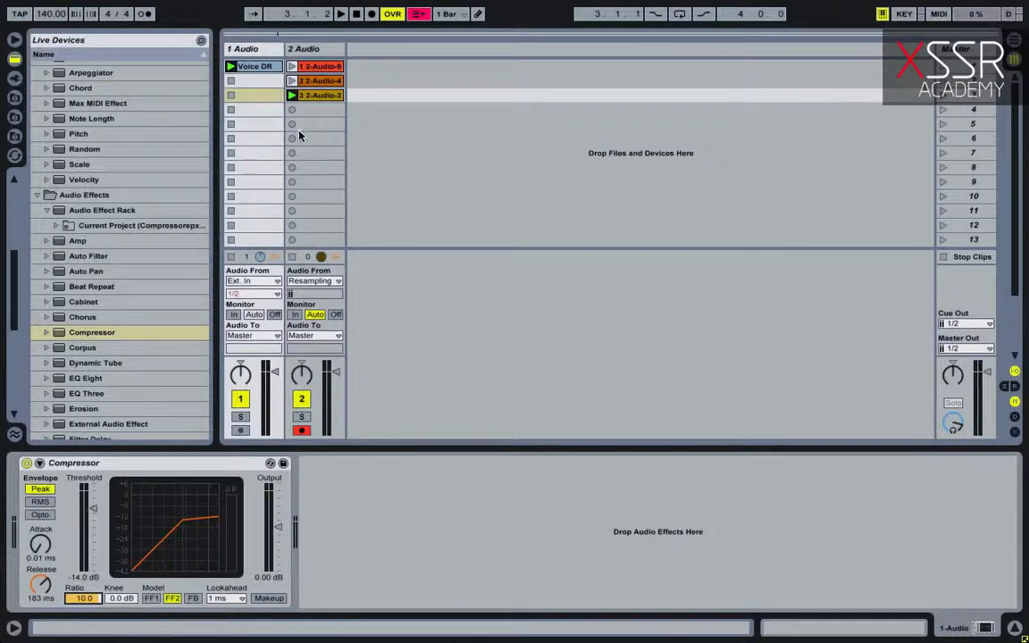
{"action": "left_click", "coordinate": [292, 110]}
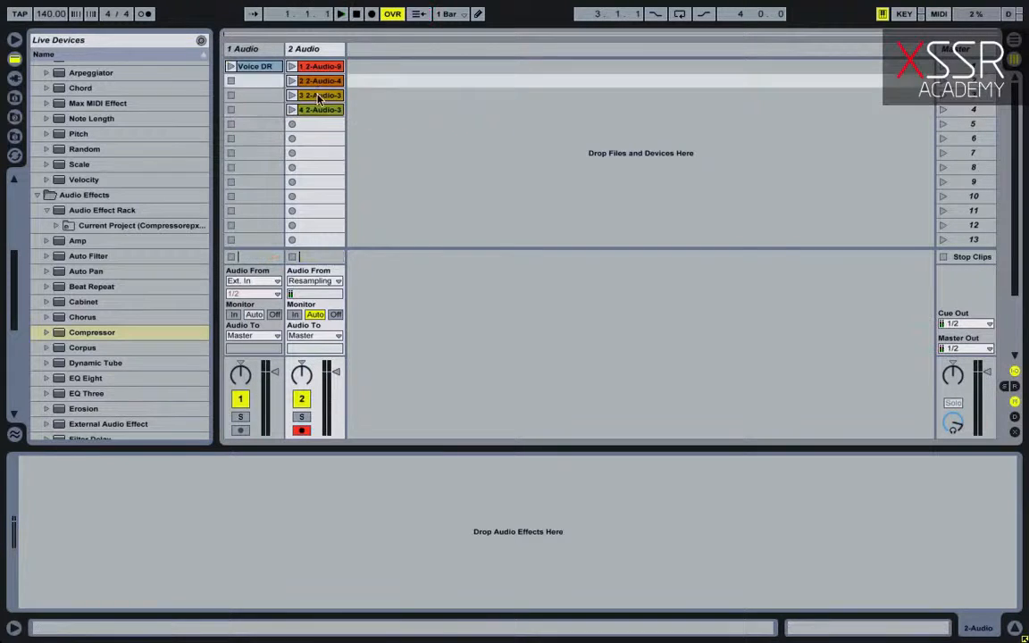
Select the four resampled clips on 2 Audio and place them in the Arrangement to compare their waveforms
{"action": "left_click", "coordinate": [314, 68]}
{"action": "left_click", "coordinate": [314, 111], "text": "shift"}
{"action": "key", "text": "Tab"}
{"action": "mouse_move", "coordinate": [313, 68]}
{"action": "left_mouse_down"}
{"action": "mouse_move", "coordinate": [244, 166]}
{"action": "mouse_move", "coordinate": [226, 170]}
{"action": "left_mouse_up"}
{"action": "left_click_drag", "start_coordinate": [299, 55], "coordinate": [303, 39]}
{"action": "left_click", "coordinate": [401, 206]}
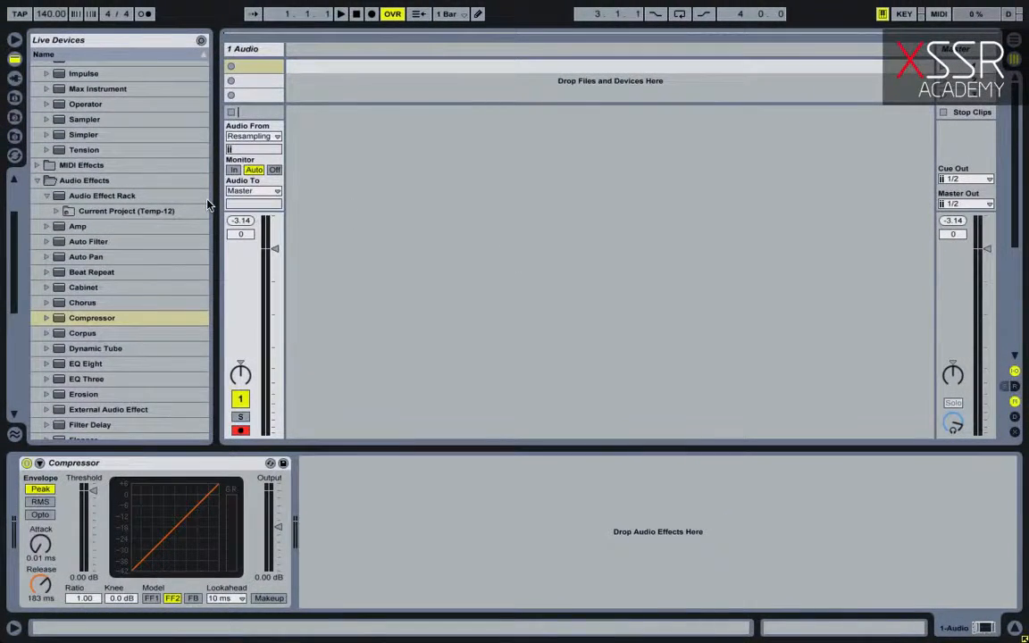
Load Operator on a new MIDI track and set oscillator A's level to -3.0 dB and its waveform to Saw D
{"action": "scroll", "coordinate": [196, 200], "scroll_direction": "up", "scroll_amount": 3}
{"action": "left_click", "coordinate": [62, 206]}
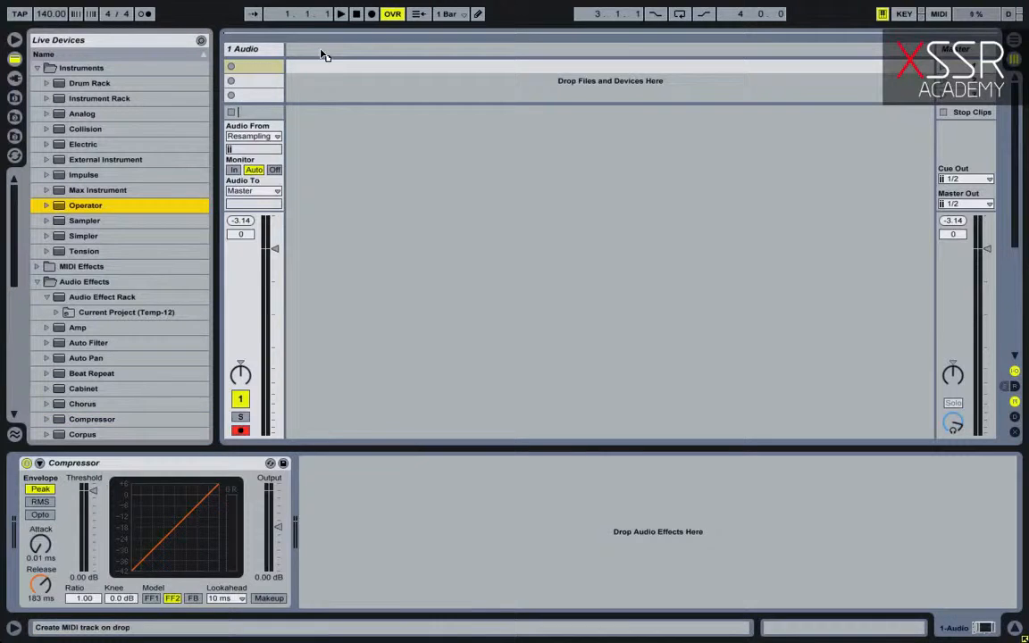
{"action": "left_click_drag", "start_coordinate": [324, 56], "coordinate": [326, 57]}
{"action": "left_click", "coordinate": [140, 599]}
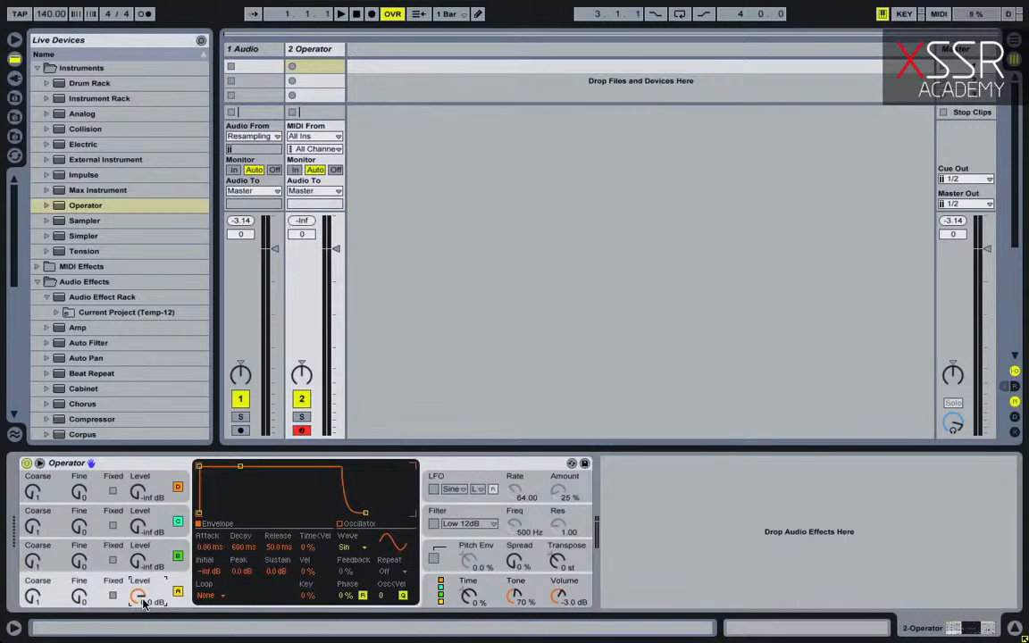
{"action": "left_click", "coordinate": [350, 547]}
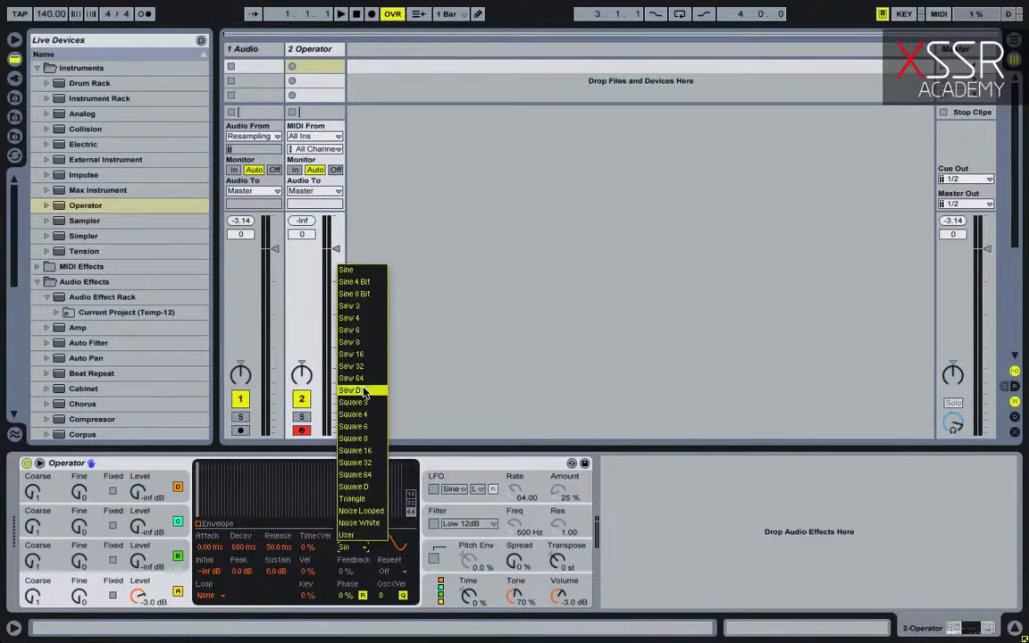
{"action": "left_click", "coordinate": [350, 390]}
Create a one-bar MIDI clip with a C3 note from 1 to 1.4.3 and record its playback into 1 Audio's first slot
{"action": "double_click", "coordinate": [314, 67]}
{"action": "left_click_drag", "start_coordinate": [222, 568], "coordinate": [827, 562]}
{"action": "left_click", "coordinate": [245, 68]}
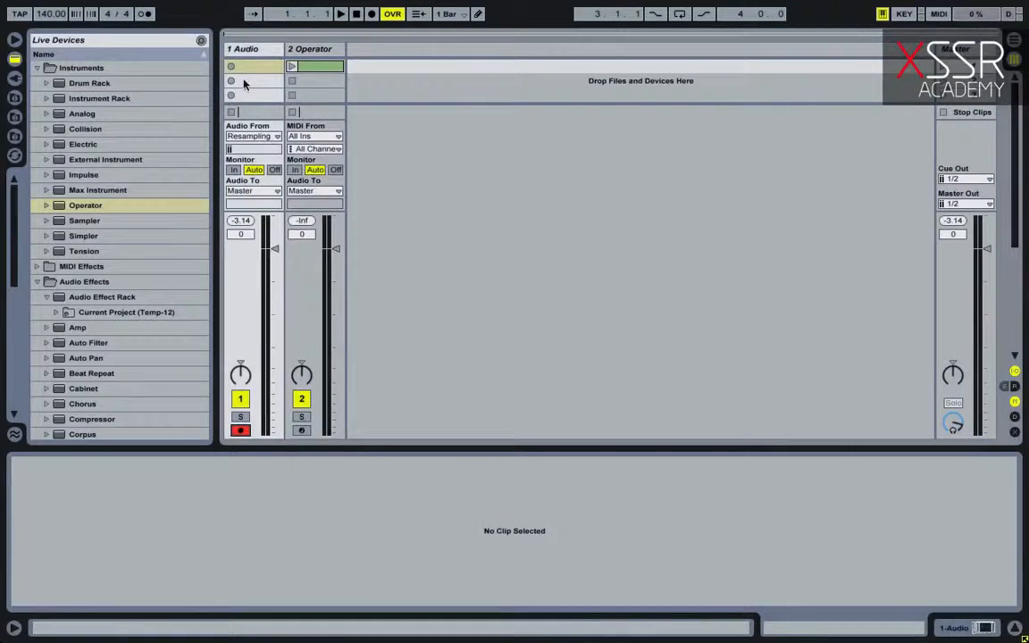
{"action": "left_click", "coordinate": [293, 67]}
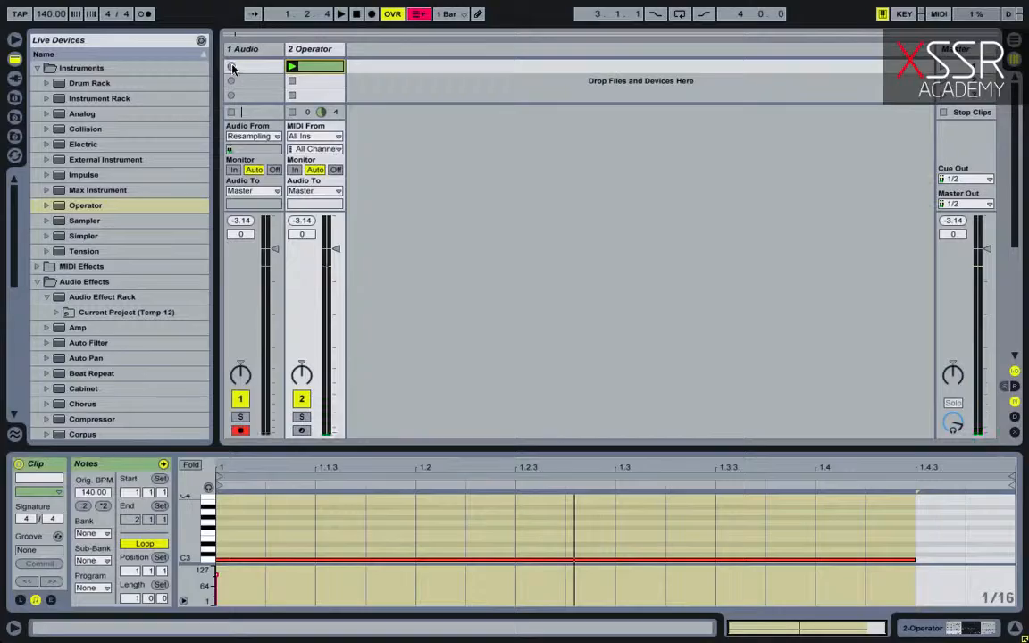
{"action": "left_click", "coordinate": [231, 68]}
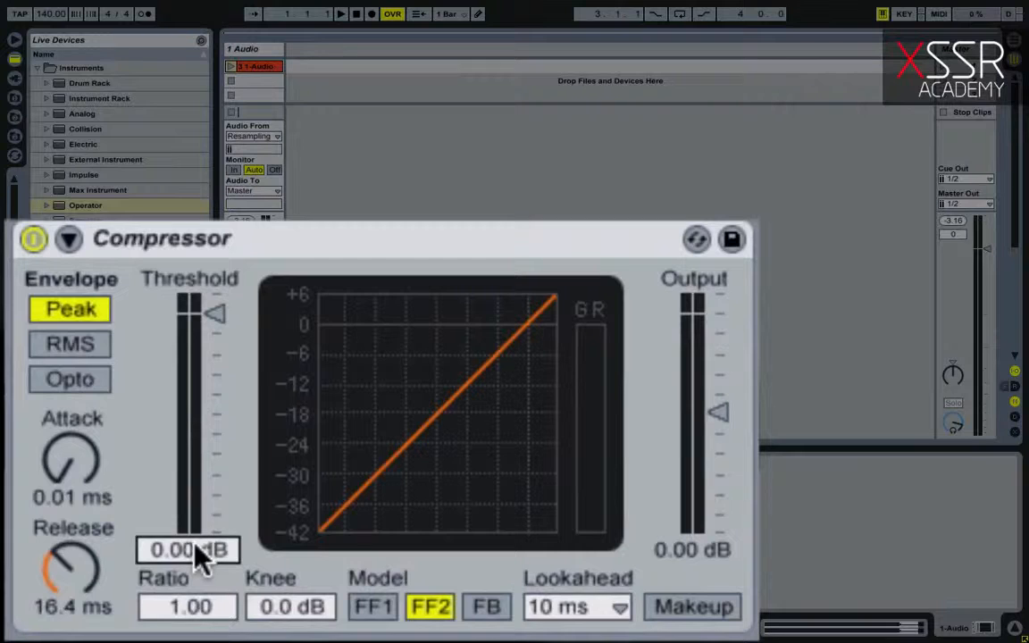
Set the Compressor's threshold to -18 dB and its ratio to inf
{"action": "left_click", "coordinate": [201, 555]}
{"action": "type", "text": "-18"}
{"action": "key", "text": "Return"}
{"action": "left_click_drag", "start_coordinate": [189, 604], "coordinate": [192, 624]}
{"action": "left_click", "coordinate": [68, 471]}
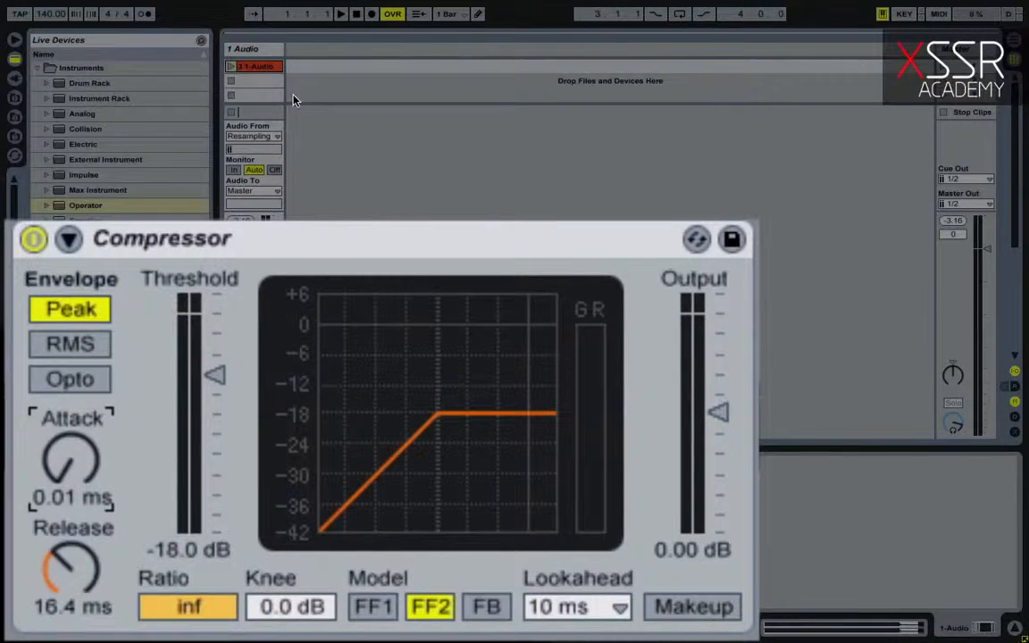
Insert a second audio track and set its input to Resampling
{"action": "key", "text": "ctrl+t"}
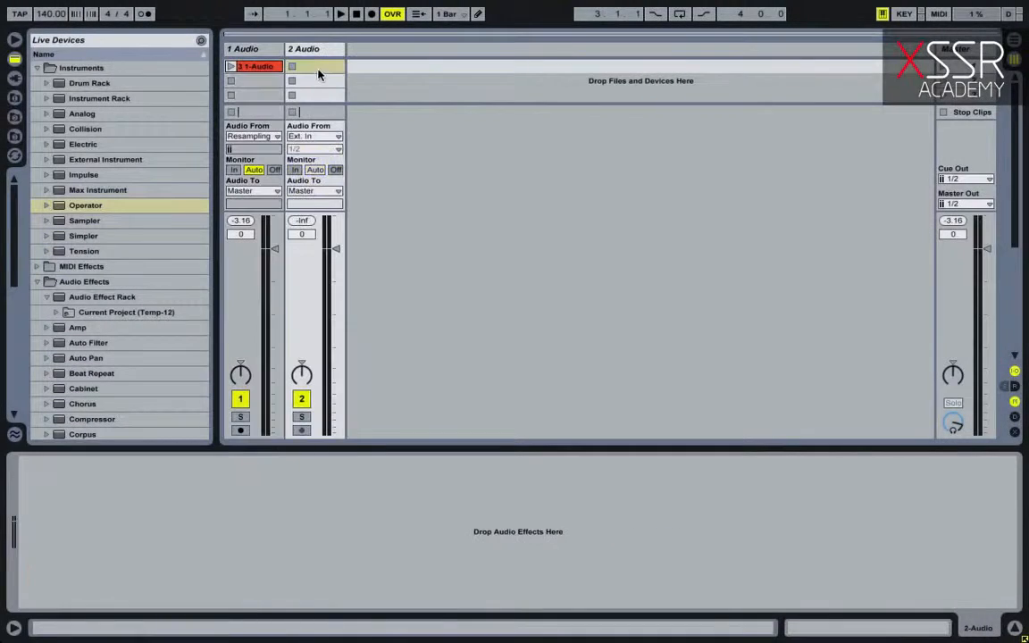
{"action": "left_click", "coordinate": [300, 138]}
{"action": "left_click", "coordinate": [320, 221]}
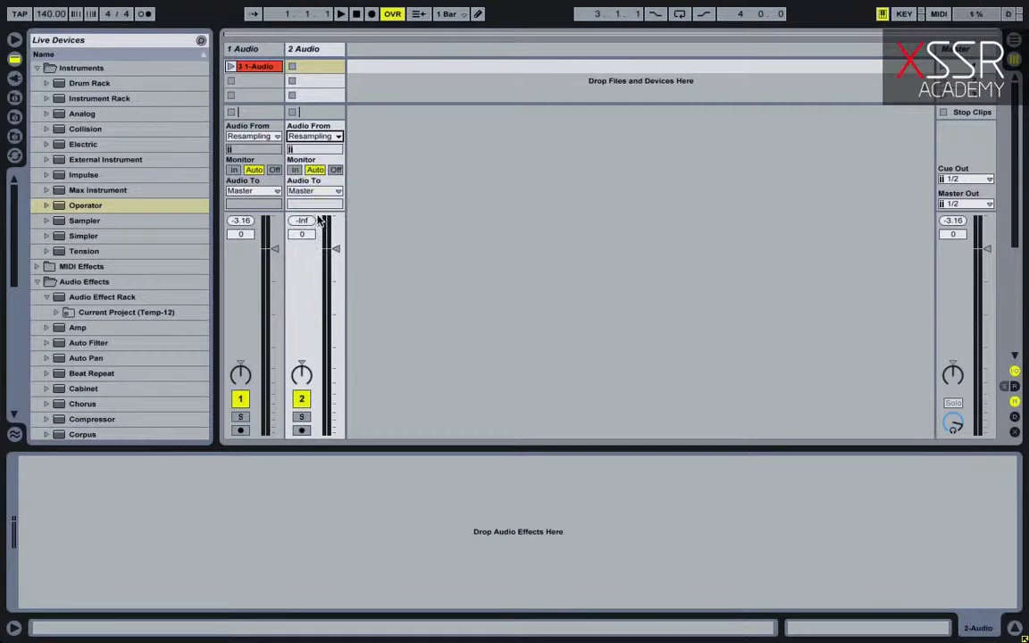
Play the saw clip on 1 Audio, record it into the first slot of armed 2 Audio, and open the recording's waveform
{"action": "left_click", "coordinate": [231, 68]}
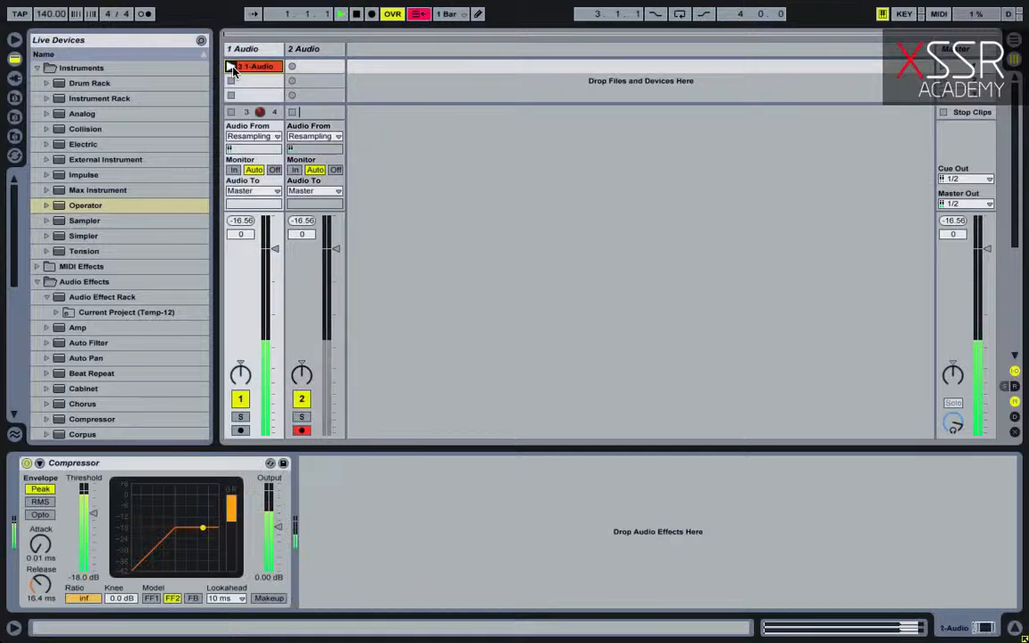
{"action": "left_click", "coordinate": [293, 69]}
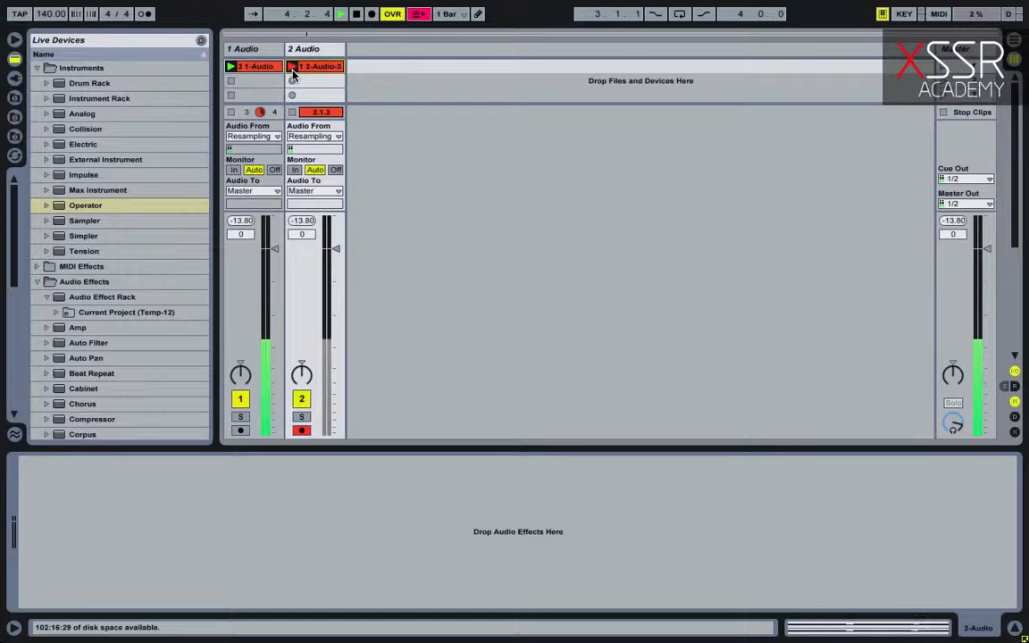
{"action": "key", "text": "space"}
{"action": "double_click", "coordinate": [306, 70]}
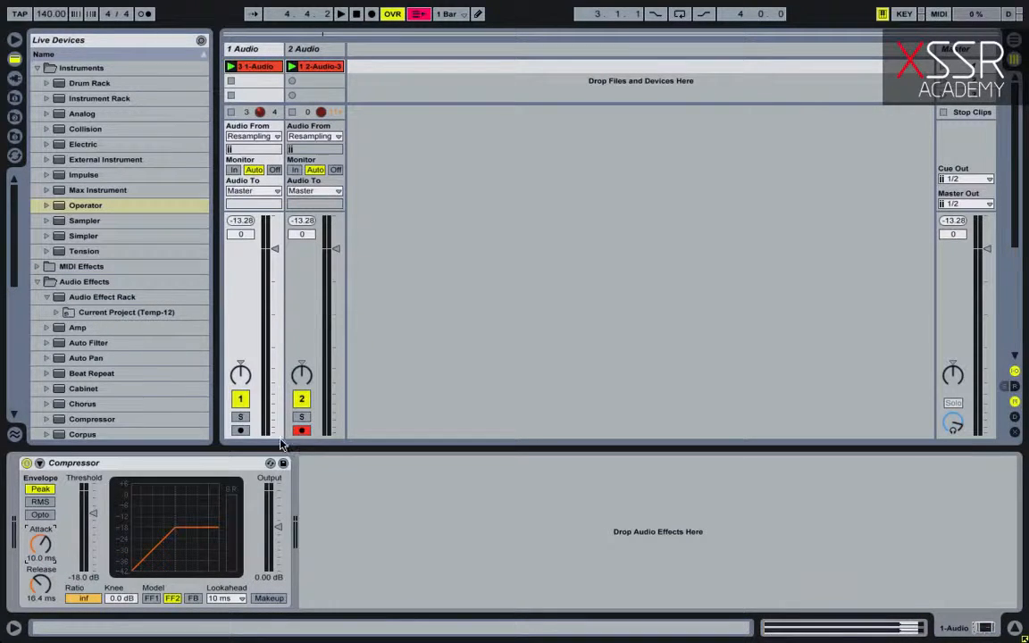
Set the Compressor's attack to 10.0 ms and record the saw clip into 2 Audio's second slot with that track switched off
{"action": "key", "text": "space"}
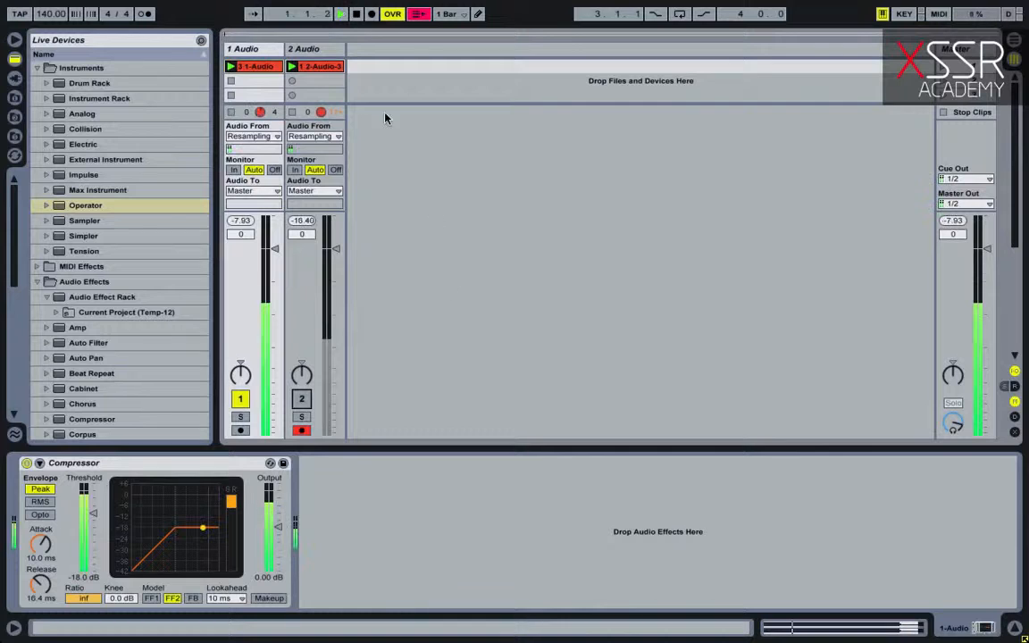
{"action": "left_click", "coordinate": [291, 84]}
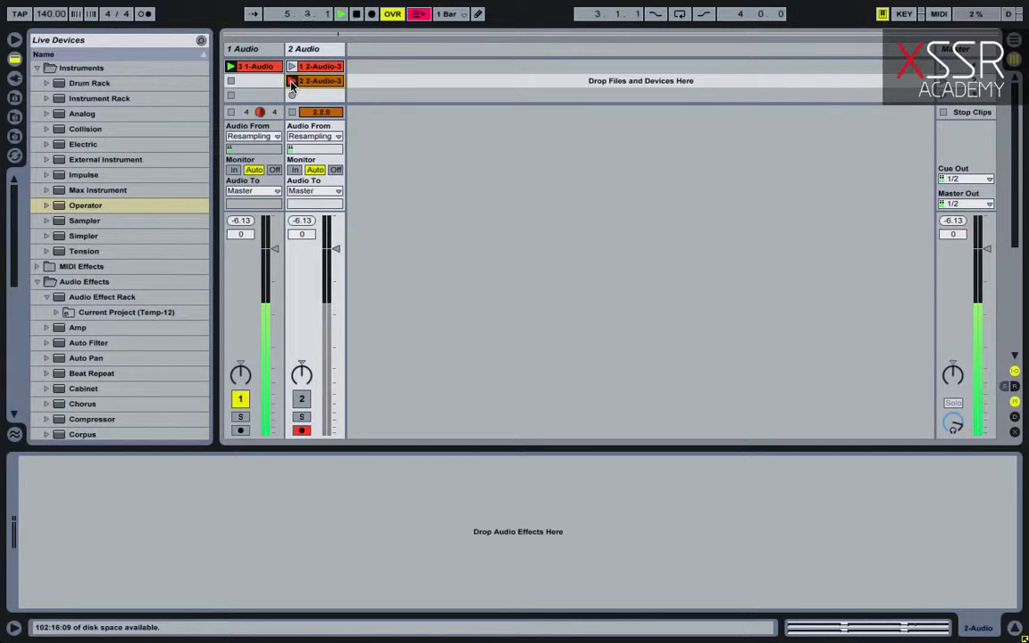
{"action": "key", "text": "space"}
Compare the enlarged waveforms of the first and second recordings on 2 Audio
{"action": "left_click", "coordinate": [321, 83]}
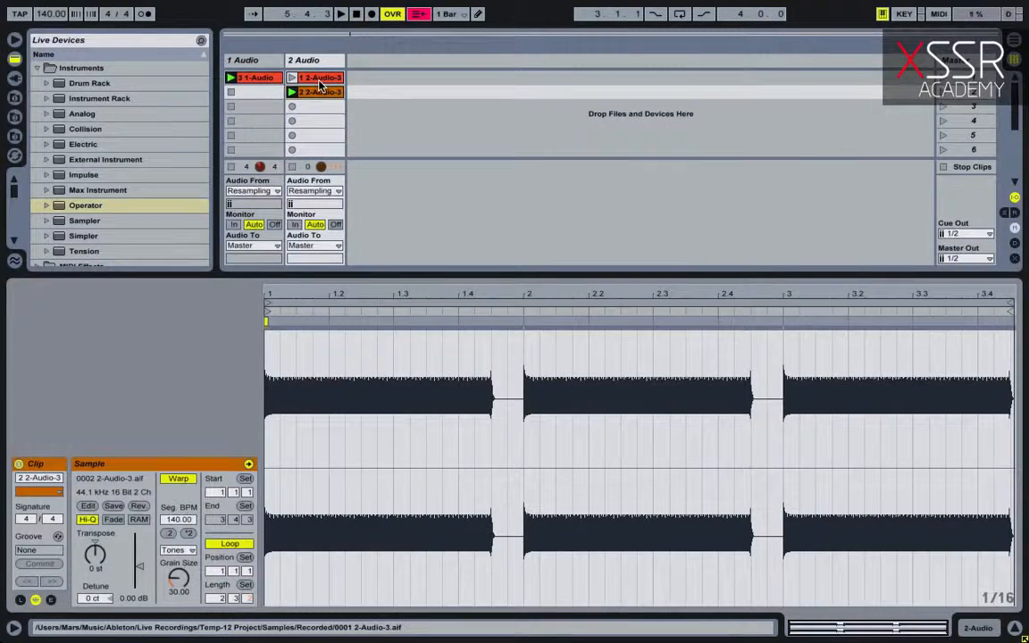
{"action": "left_click", "coordinate": [326, 78]}
{"action": "left_click", "coordinate": [326, 93]}
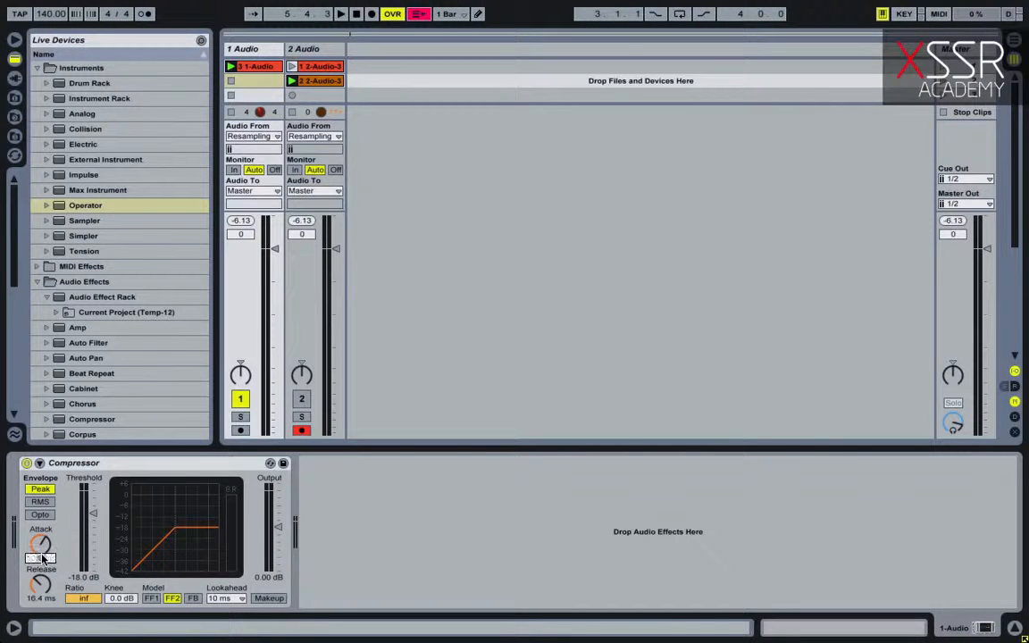
Set the Compressor's attack to 50.0 ms and record the saw clip into 2 Audio's third slot
{"action": "key", "text": "space"}
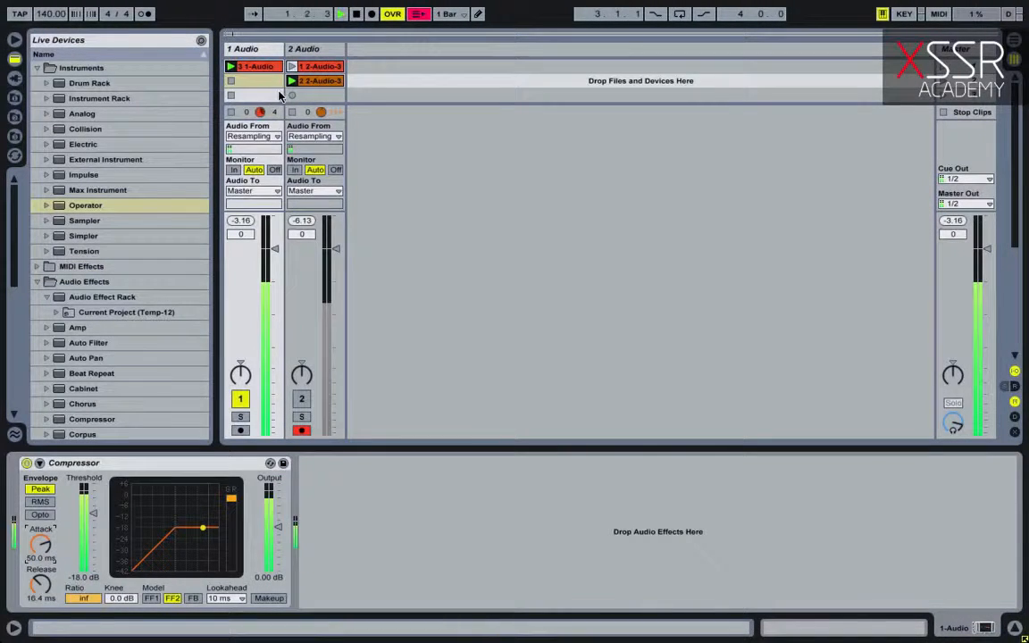
{"action": "left_click", "coordinate": [292, 95]}
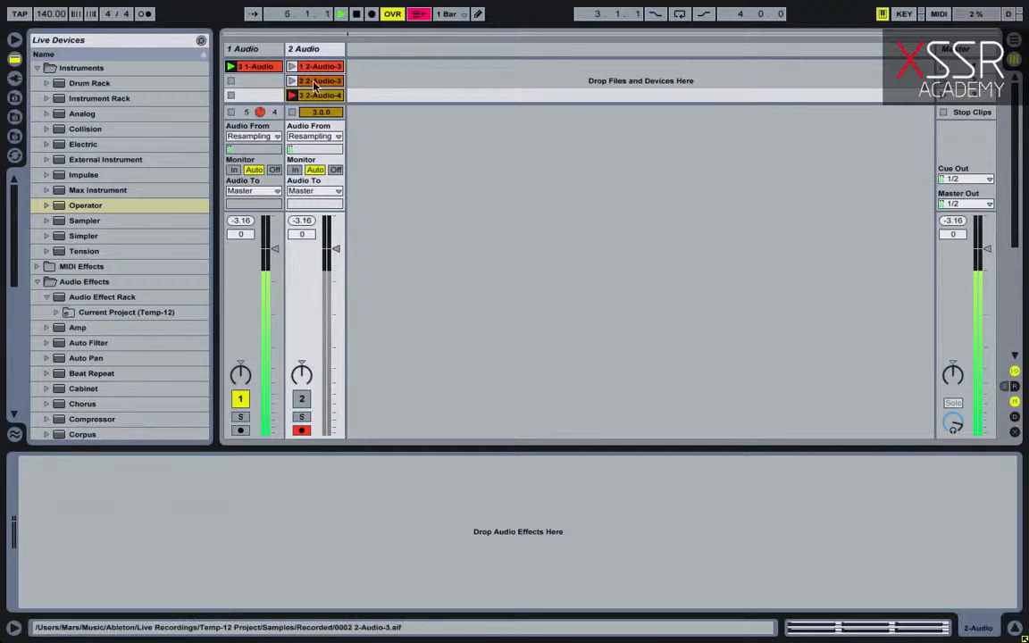
Compare the enlarged waveforms of all three attack-time recordings on 2 Audio
{"action": "left_click", "coordinate": [319, 67]}
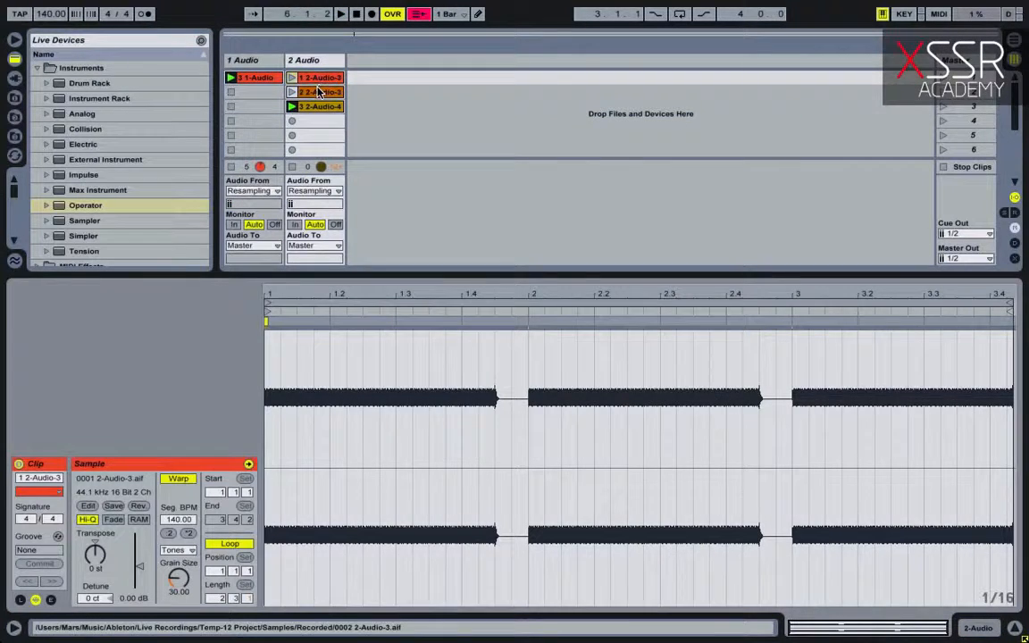
{"action": "left_click", "coordinate": [317, 107]}
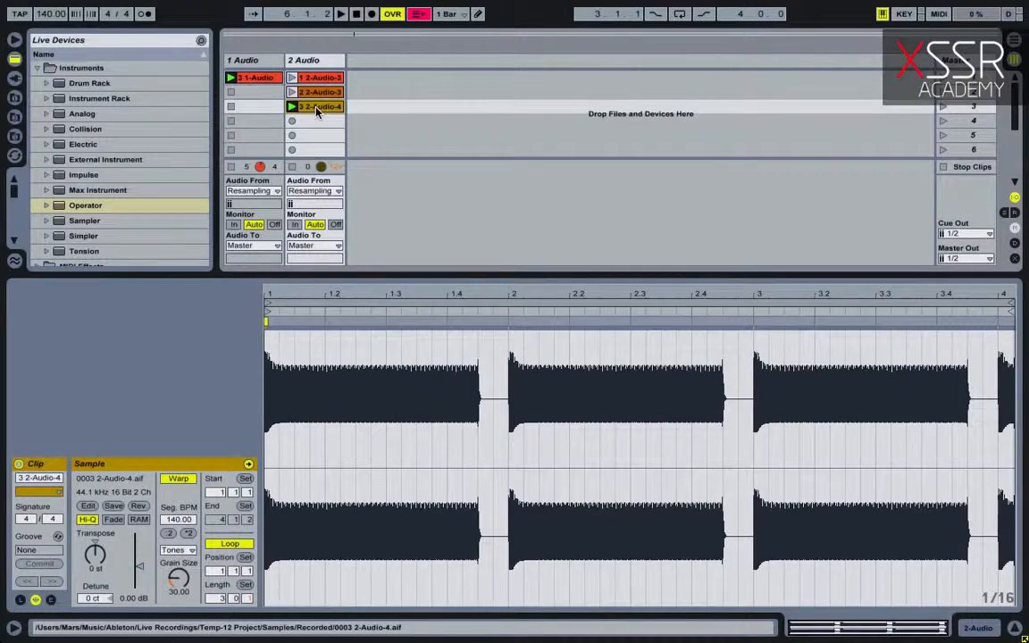
{"action": "left_click", "coordinate": [319, 82]}
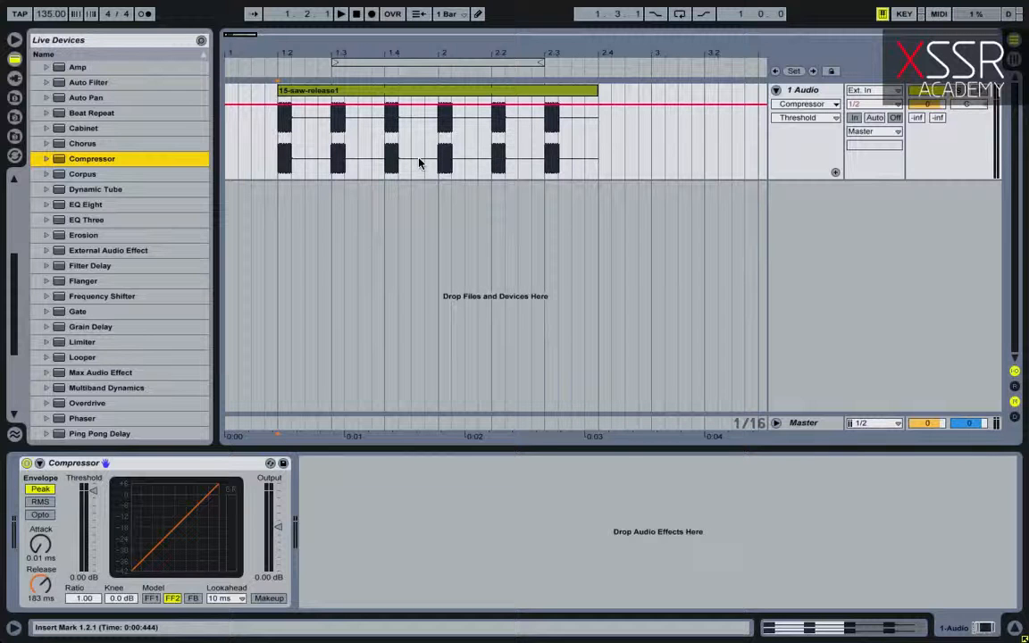
Play the 15-saw-release1 clip in the Arrangement from 1.2.1
{"action": "key", "text": "space"}
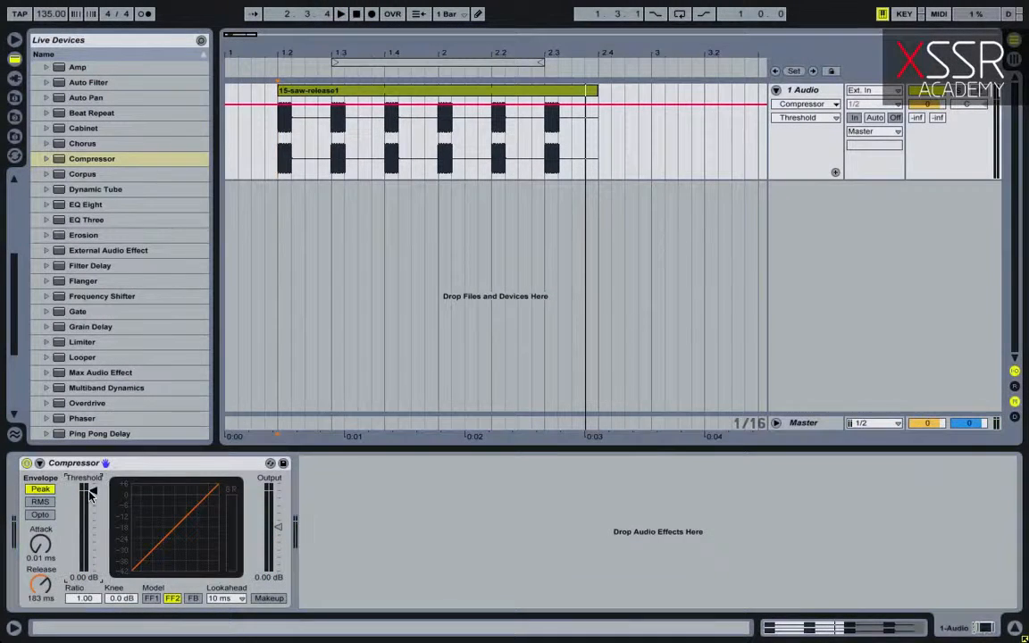
Set the Compressor's threshold to -18.0 dB, ratio to inf, attack to 30.0 ms and release to 540 ms
{"action": "key", "text": "Return"}
{"action": "left_click_drag", "start_coordinate": [75, 600], "coordinate": [75, 536]}
{"action": "left_click", "coordinate": [50, 552]}
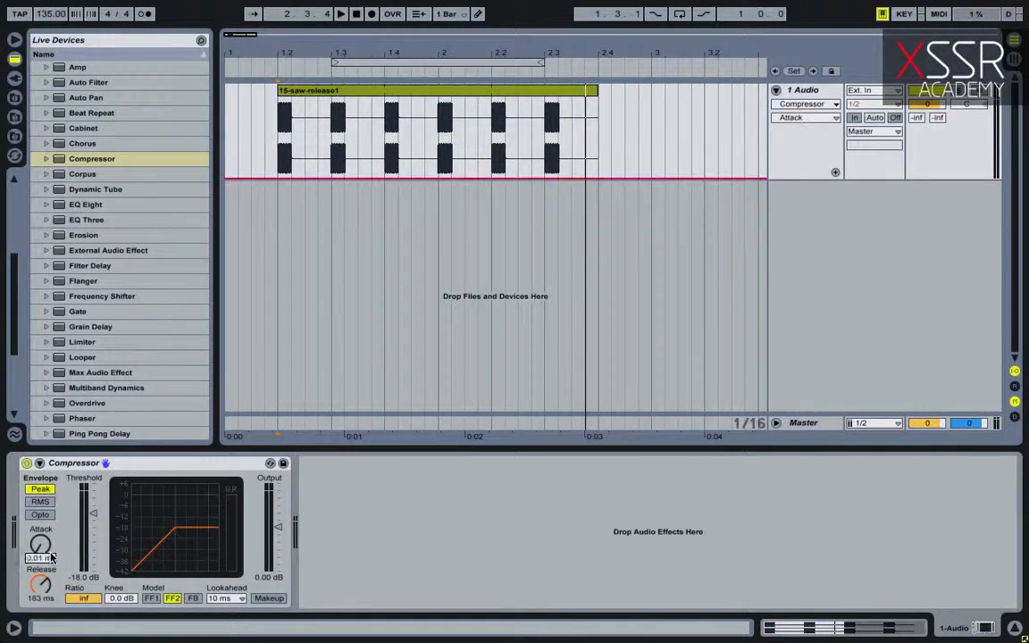
{"action": "type", "text": "30"}
{"action": "key", "text": "Return"}
{"action": "left_click", "coordinate": [38, 576]}
{"action": "type", "text": "540"}
{"action": "key", "text": "Return"}
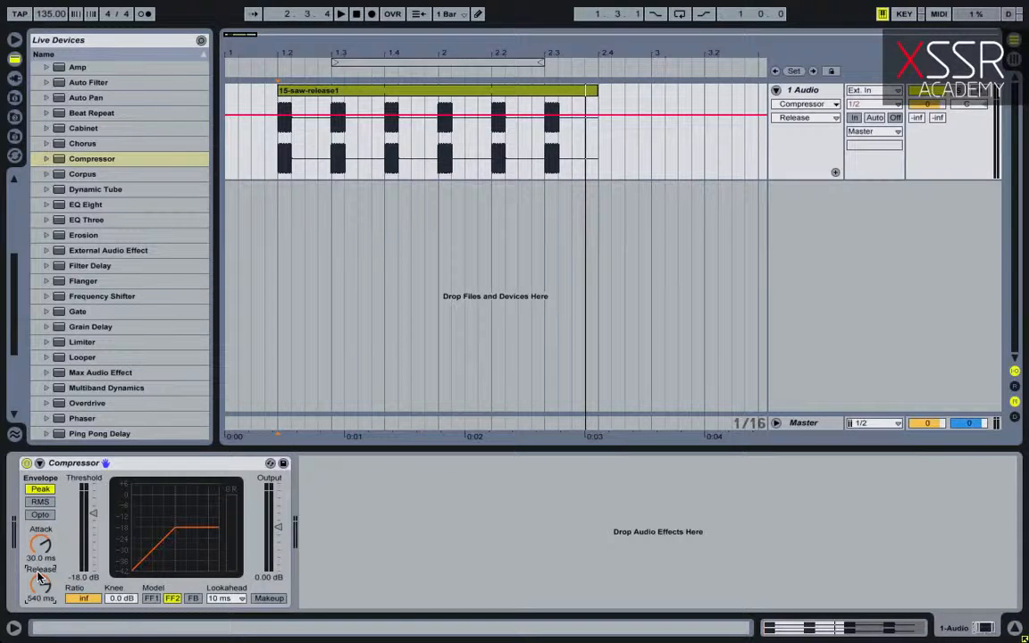
Add a second audio track, set its input to Resampling and arm it for recording
{"action": "key", "text": "ctrl+t"}
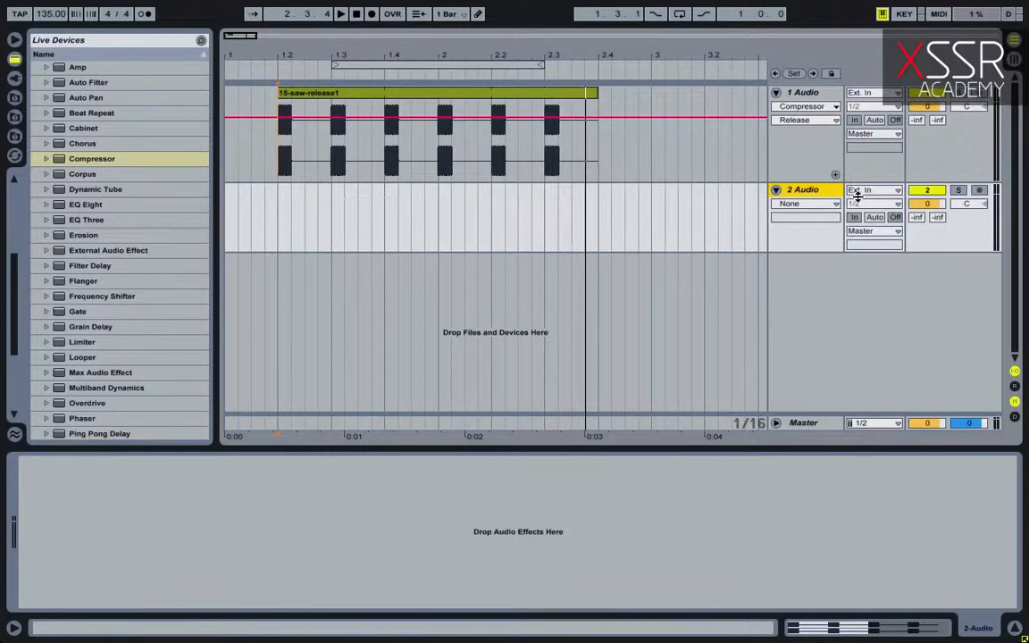
{"action": "left_click", "coordinate": [871, 190]}
{"action": "left_click", "coordinate": [869, 267]}
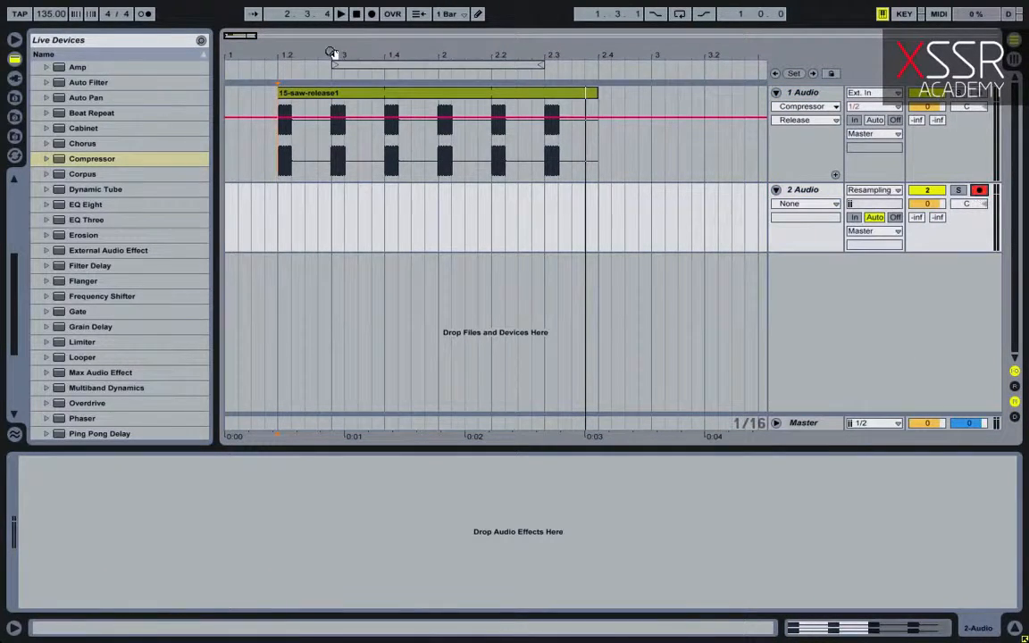
Record the compressed 15-saw-release1 clip onto 2 Audio in the Arrangement
{"action": "left_click", "coordinate": [356, 16]}
{"action": "left_click", "coordinate": [293, 93]}
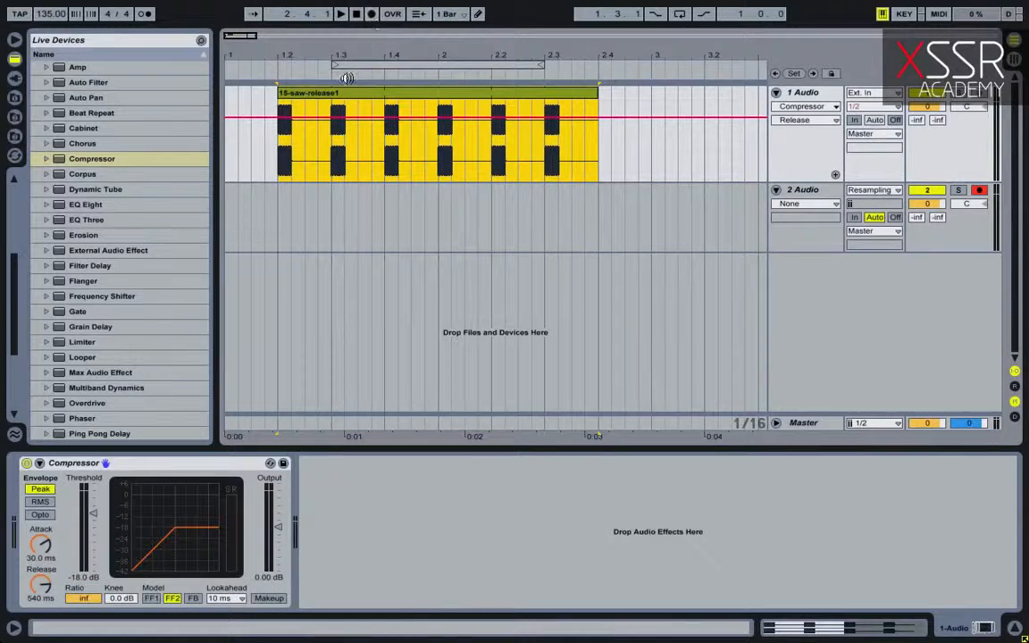
{"action": "left_click", "coordinate": [372, 14]}
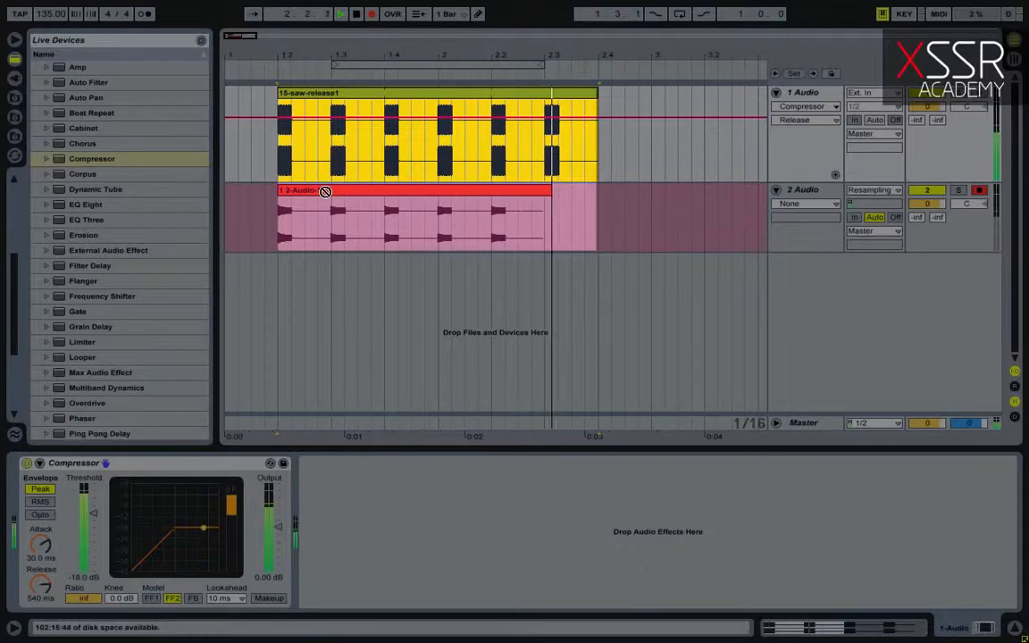
{"action": "key", "text": "space"}
Examine the enlarged waveform of the recorded clip on 2 Audio
{"action": "double_click", "coordinate": [321, 192]}
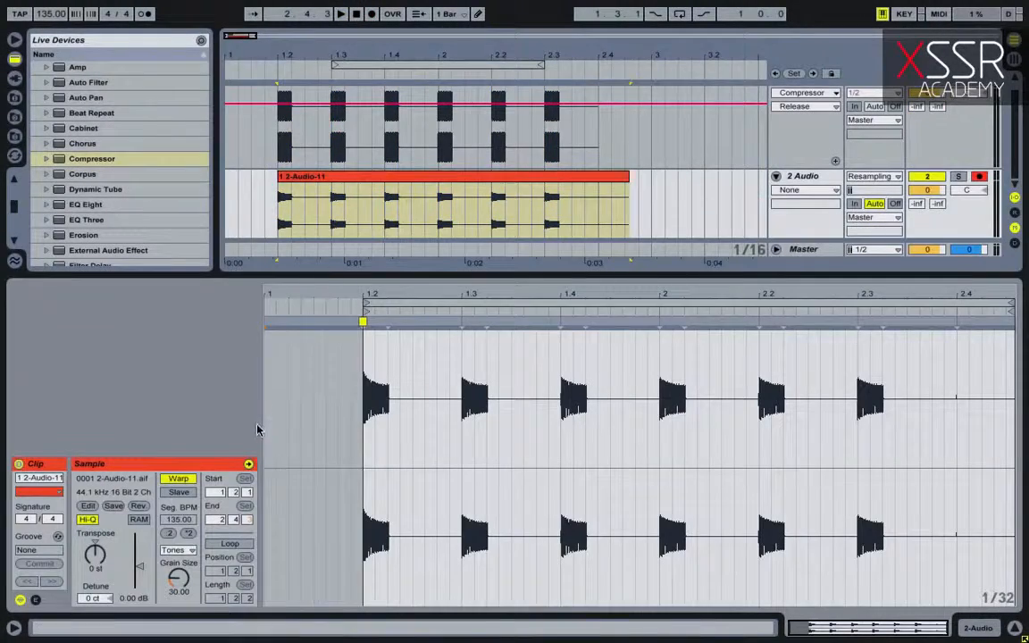
{"action": "left_click_drag", "start_coordinate": [298, 275], "coordinate": [300, 60]}
{"action": "left_click_drag", "start_coordinate": [460, 446], "coordinate": [623, 534]}
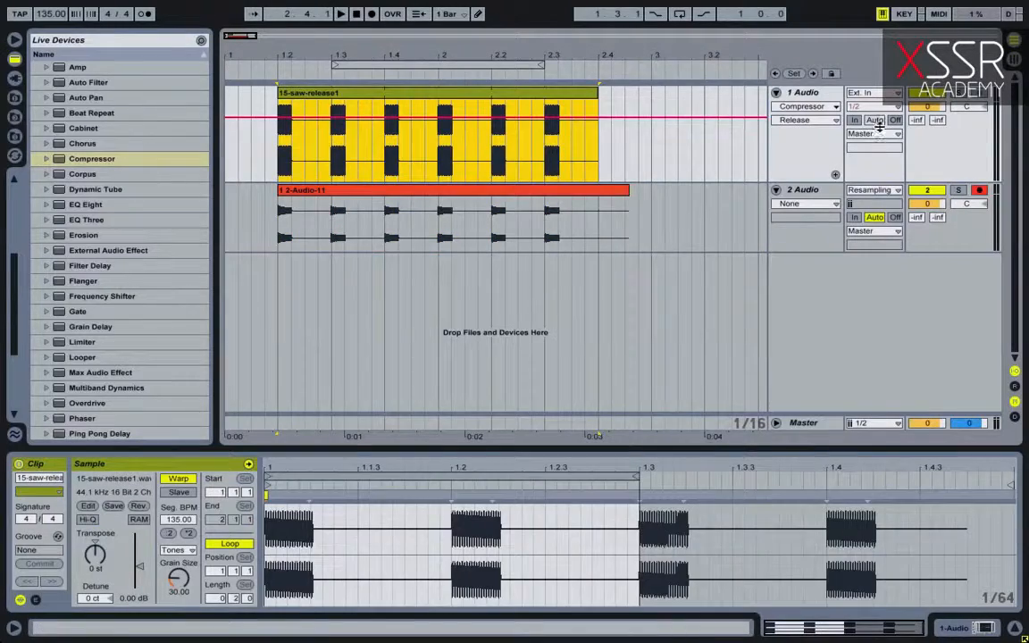
Play the saw clip through 1 Audio's Compressor while varying the release time and watching the gain reduction meter
{"action": "left_click", "coordinate": [789, 96]}
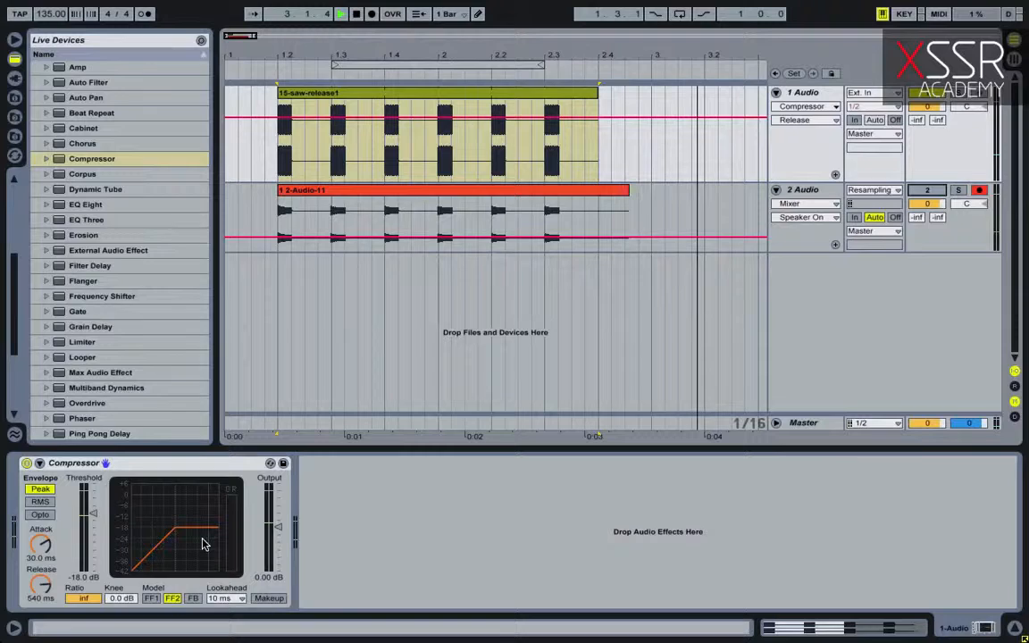
{"action": "key", "text": "space"}
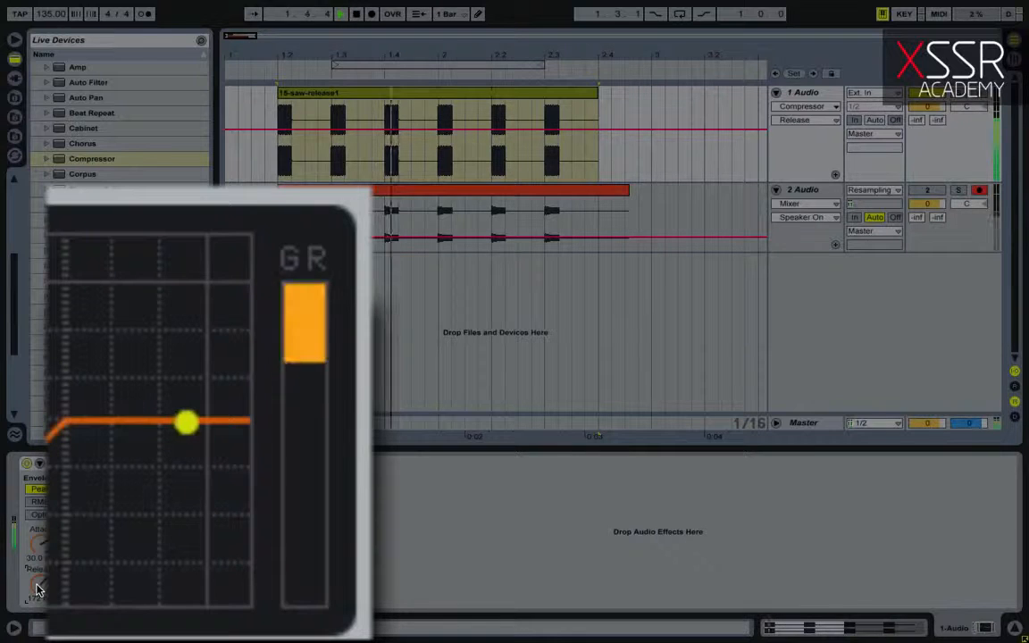
{"action": "left_click_drag", "start_coordinate": [37, 589], "coordinate": [37, 549]}
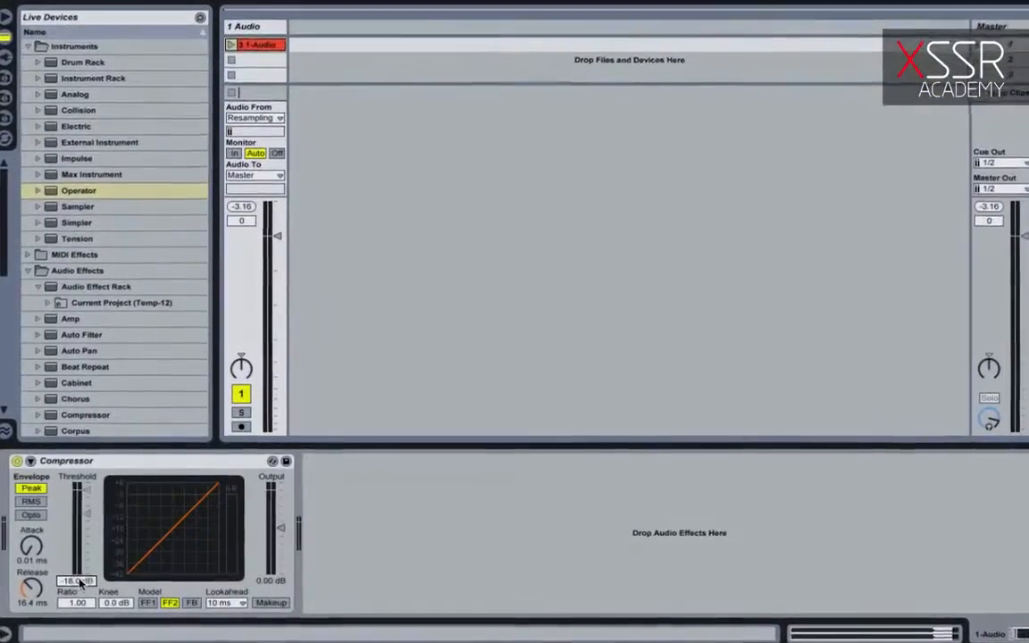
Set the Compressor's threshold to -18.0 dB and ratio to inf, and arm a new audio track with Resampling input
{"action": "left_click_drag", "start_coordinate": [77, 603], "coordinate": [77, 545]}
{"action": "key", "text": "super+t"}
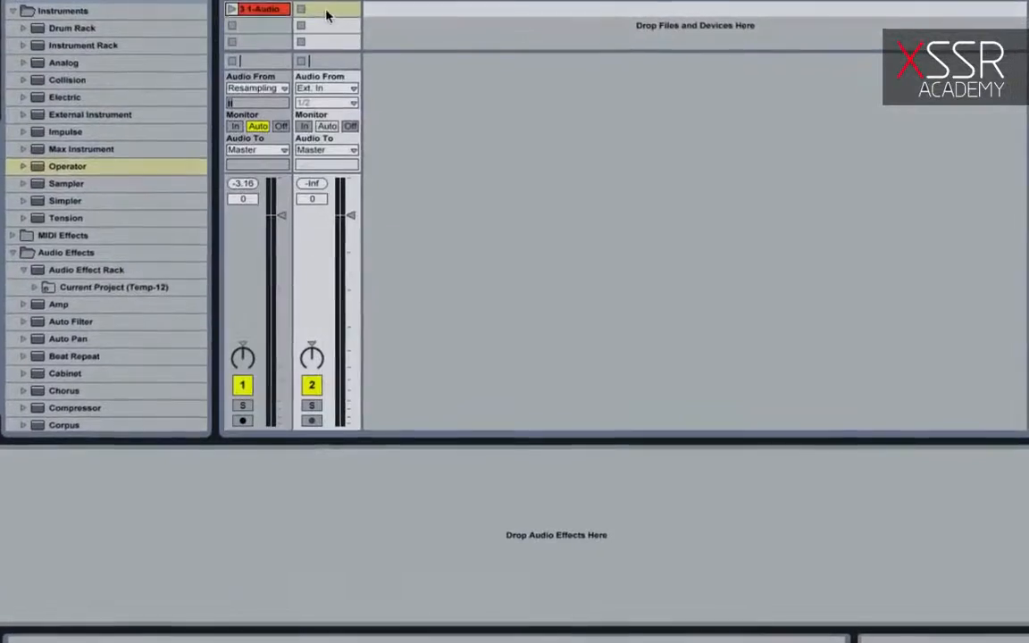
{"action": "left_click", "coordinate": [328, 88]}
{"action": "left_click", "coordinate": [331, 176]}
{"action": "left_click", "coordinate": [312, 421]}
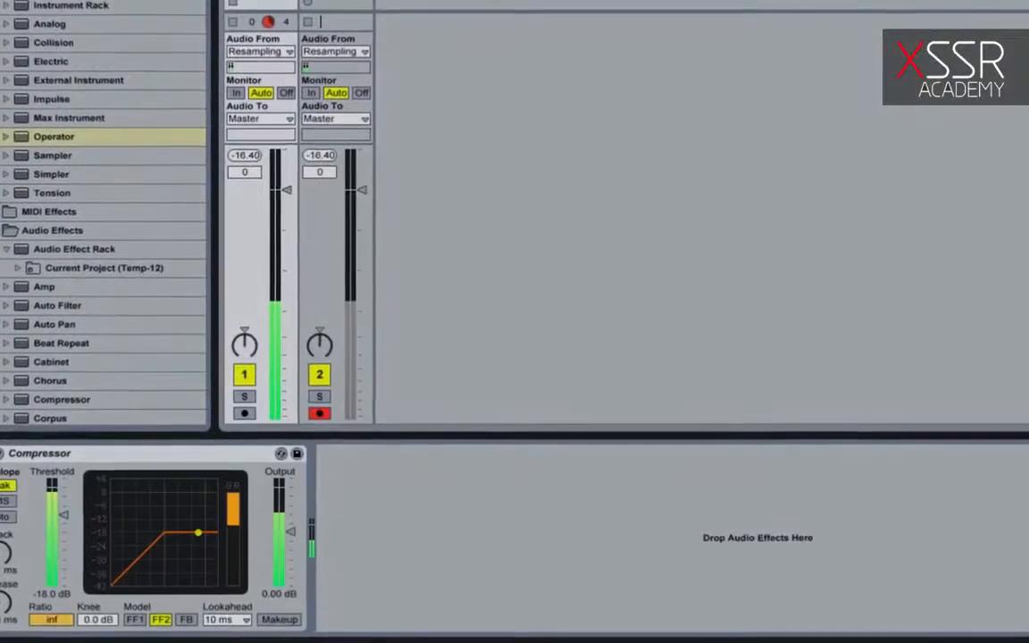
Record the 1-Audio clip into a slot on track 2, and play it again with track 2 deactivated
{"action": "left_click", "coordinate": [308, 3]}
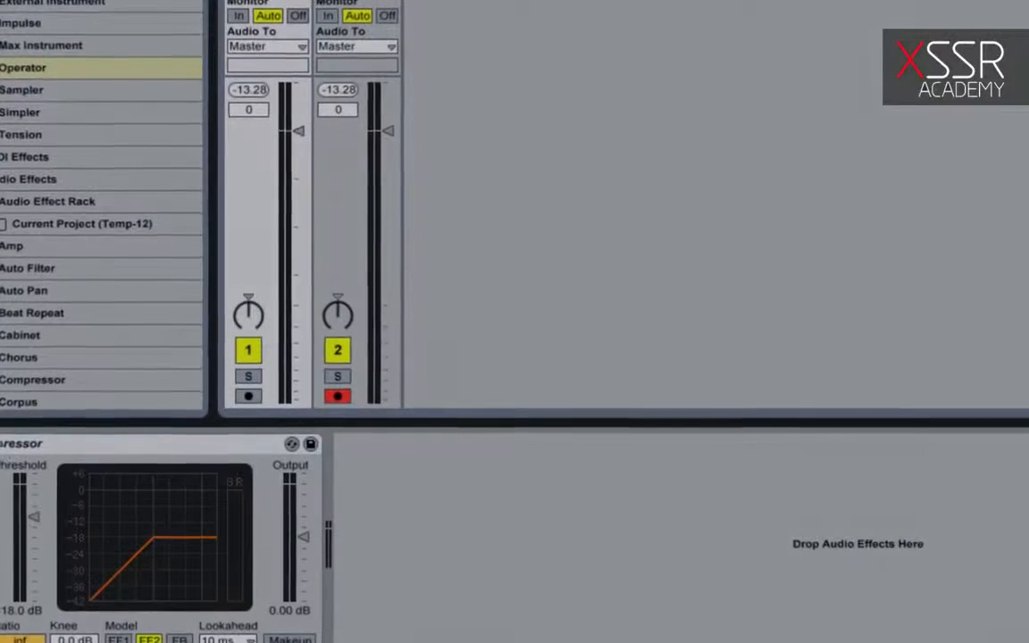
{"action": "left_click", "coordinate": [338, 350]}
{"action": "key", "text": "space"}
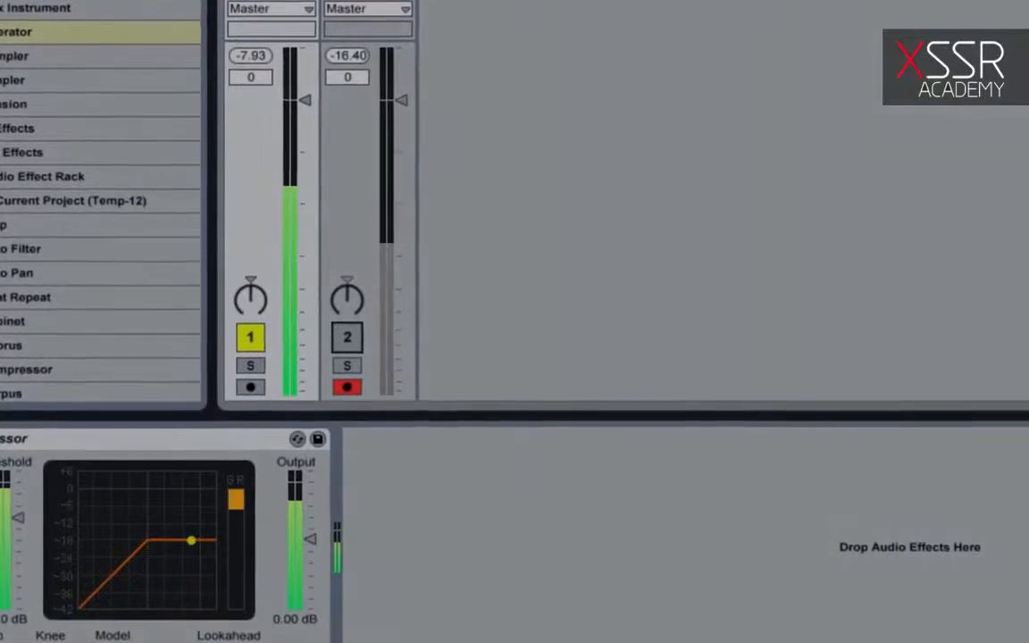
{"action": "left_click", "coordinate": [368, 3]}
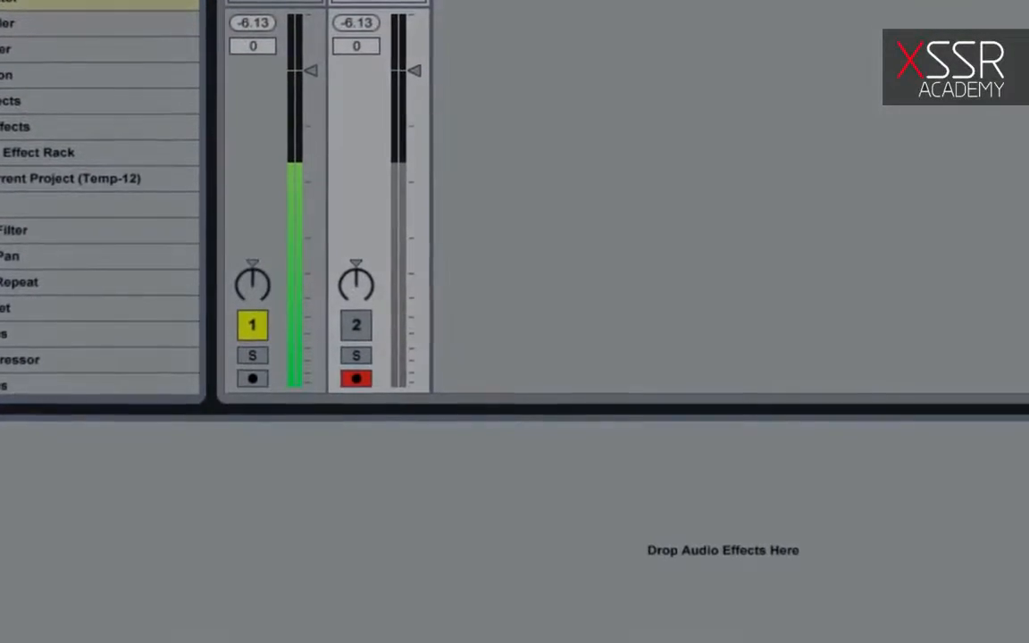